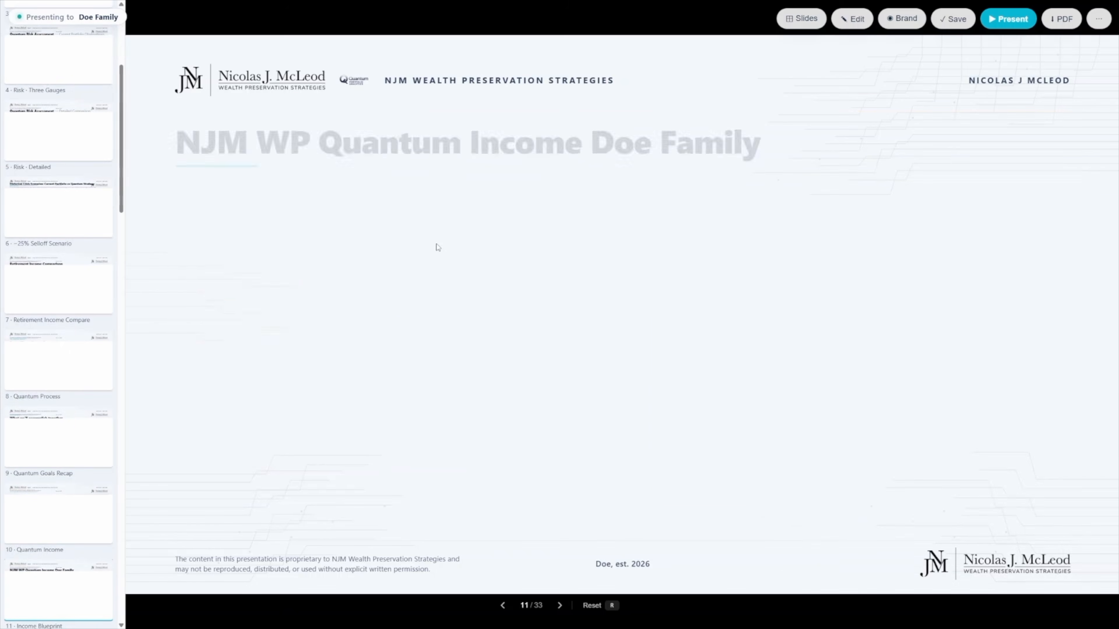
Review the presentation's income and tax-efficiency slides, from the Income Blueprint through the True Cost of Conversion comparison
{"action": "key", "text": "Right"}
{"action": "key", "text": "Right"}
{"action": "key", "text": "Right"}
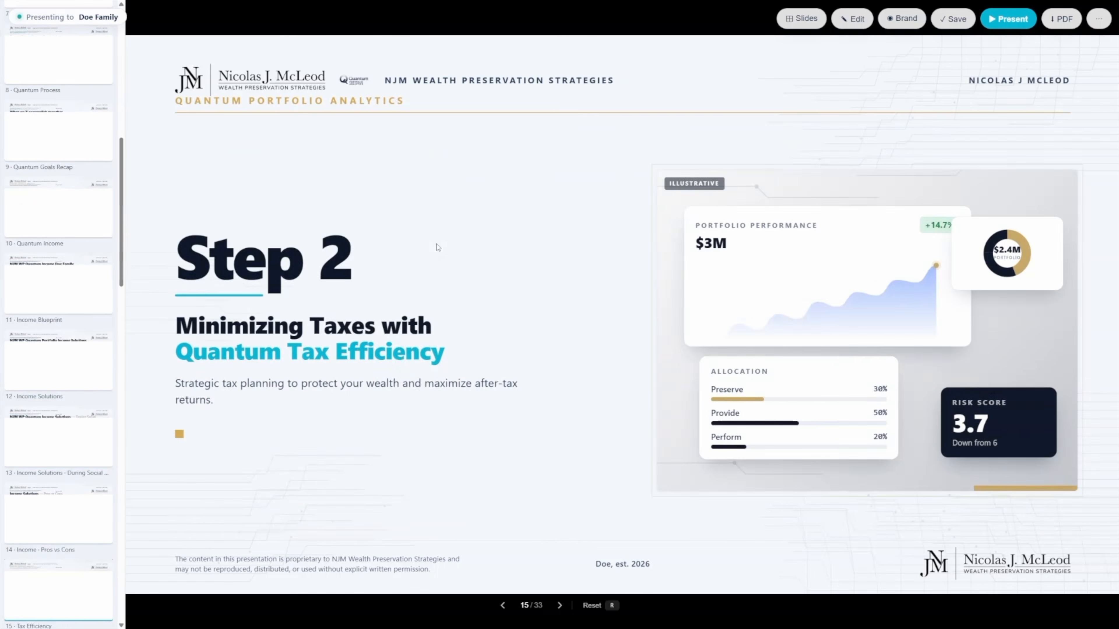
{"action": "key", "text": "Right"}
{"action": "key", "text": "Right"}
{"action": "key", "text": "Right"}
{"action": "key", "text": "Right"}
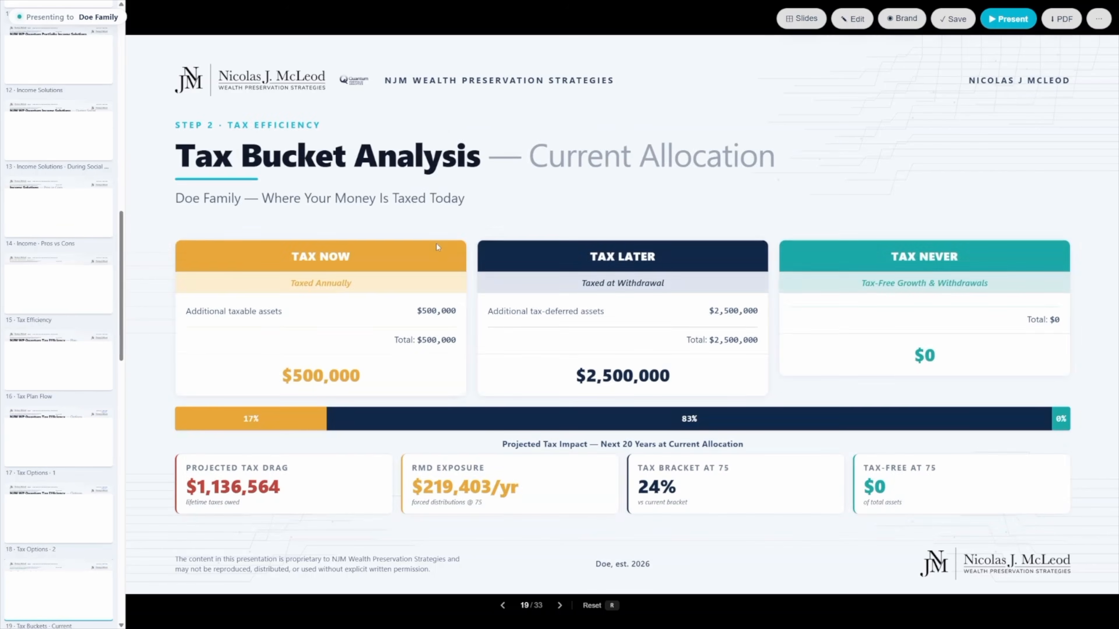
{"action": "key", "text": "Right"}
{"action": "key", "text": "Right"}
{"action": "key", "text": "Right"}
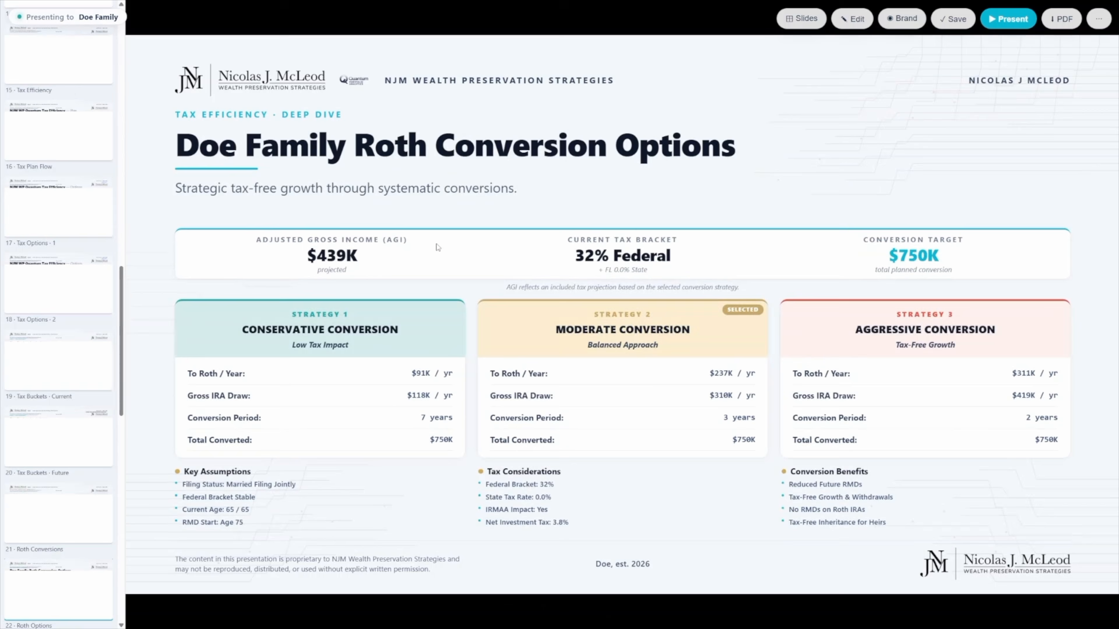
{"action": "key", "text": "Right"}
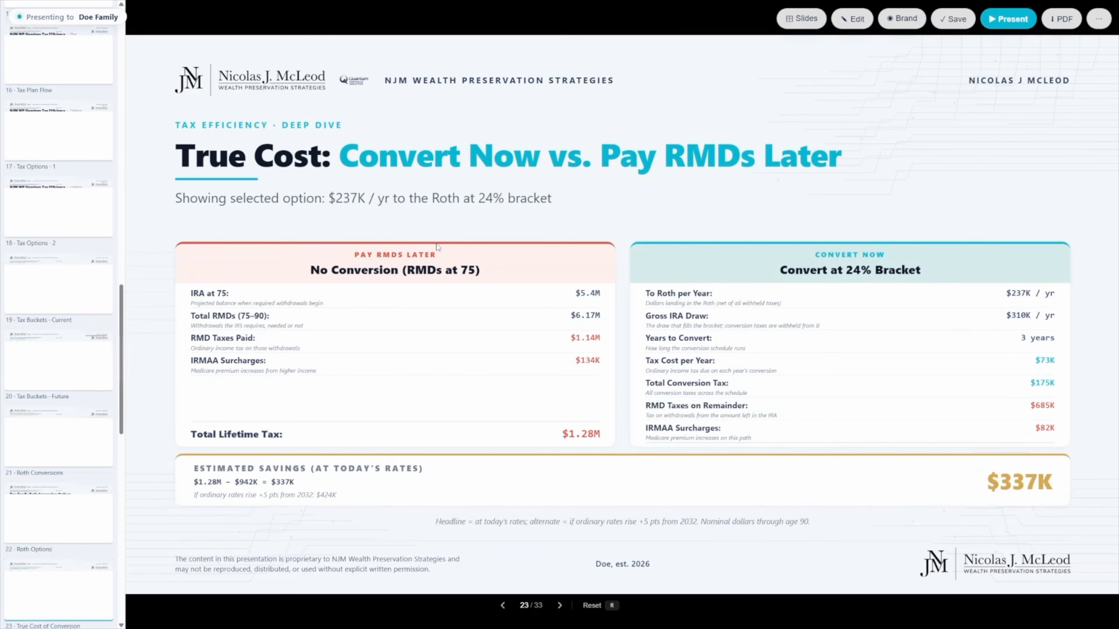
Review the remaining slides, from Boutique Portfolio through the 5-bucket data breakdown to the closing Important Disclosures
{"action": "key", "text": "Right"}
{"action": "key", "text": "Right"}
{"action": "key", "text": "Right"}
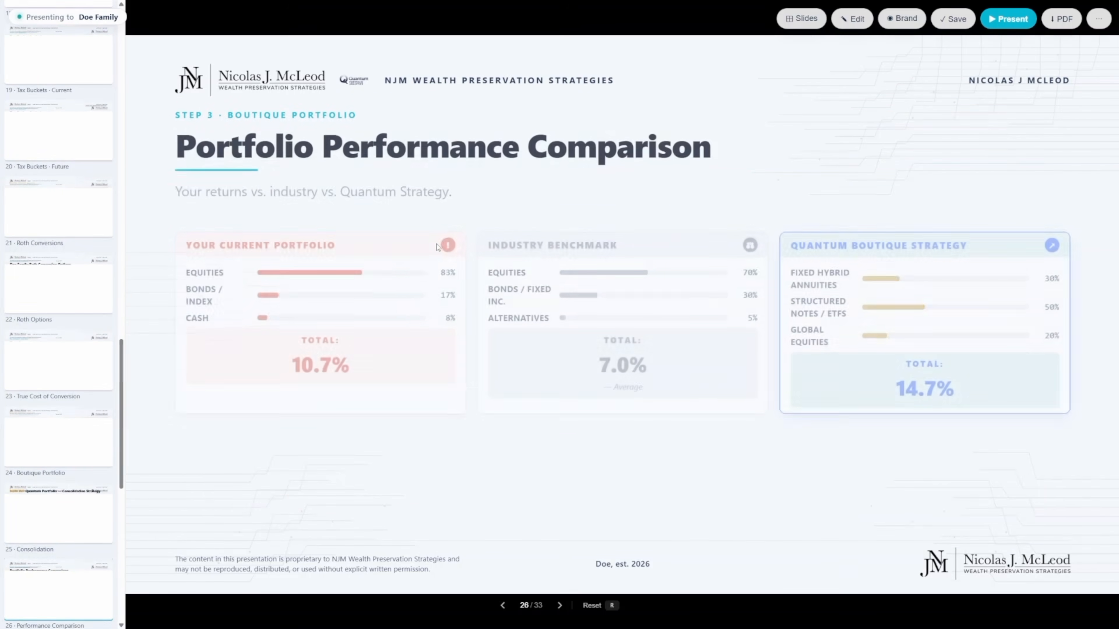
{"action": "key", "text": "Right"}
{"action": "key", "text": "Right"}
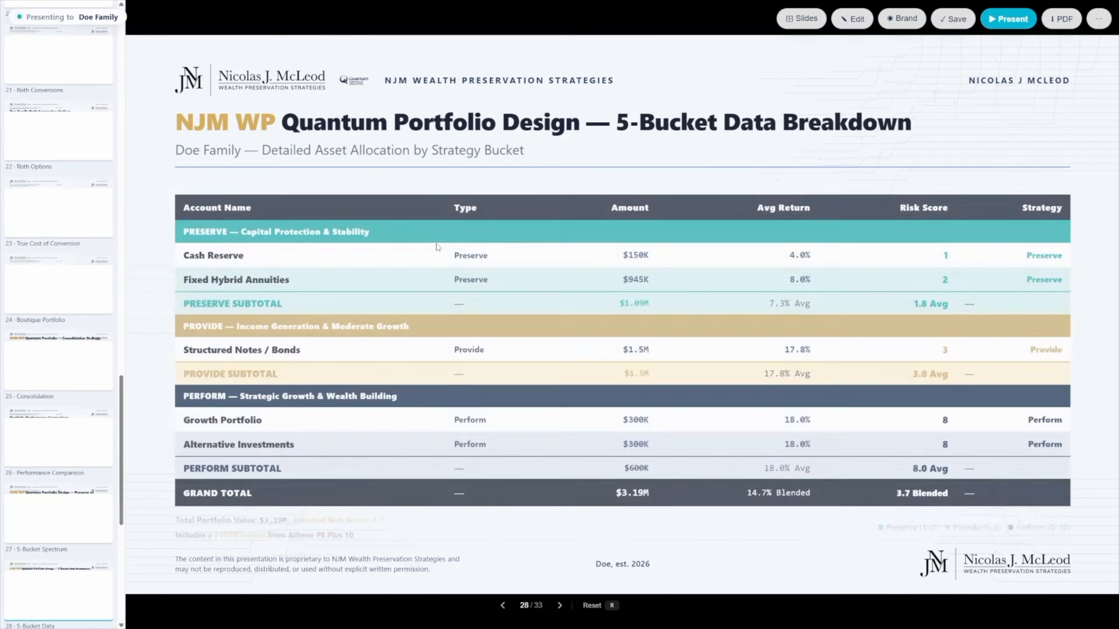
{"action": "key", "text": "Right"}
{"action": "key", "text": "Right"}
{"action": "key", "text": "Right"}
{"action": "key", "text": "Right"}
{"action": "key", "text": "Right"}
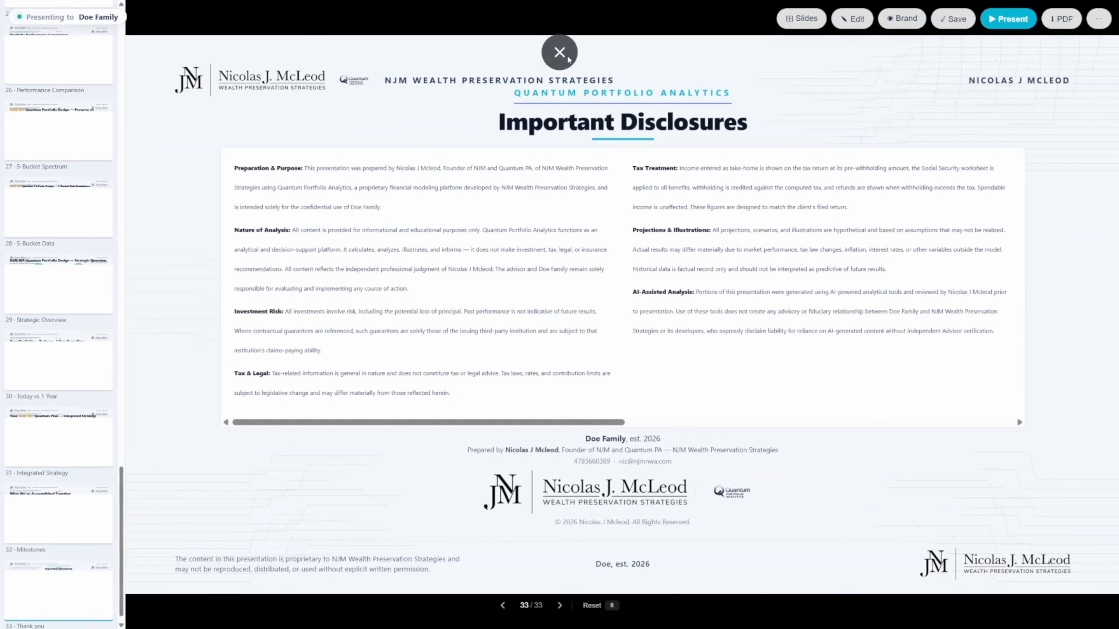
Leave the full-screen presentation, return to the analytics site and open Chat with Q in full screen
{"action": "left_click", "coordinate": [563, 49]}
{"action": "left_click", "coordinate": [563, 21]}
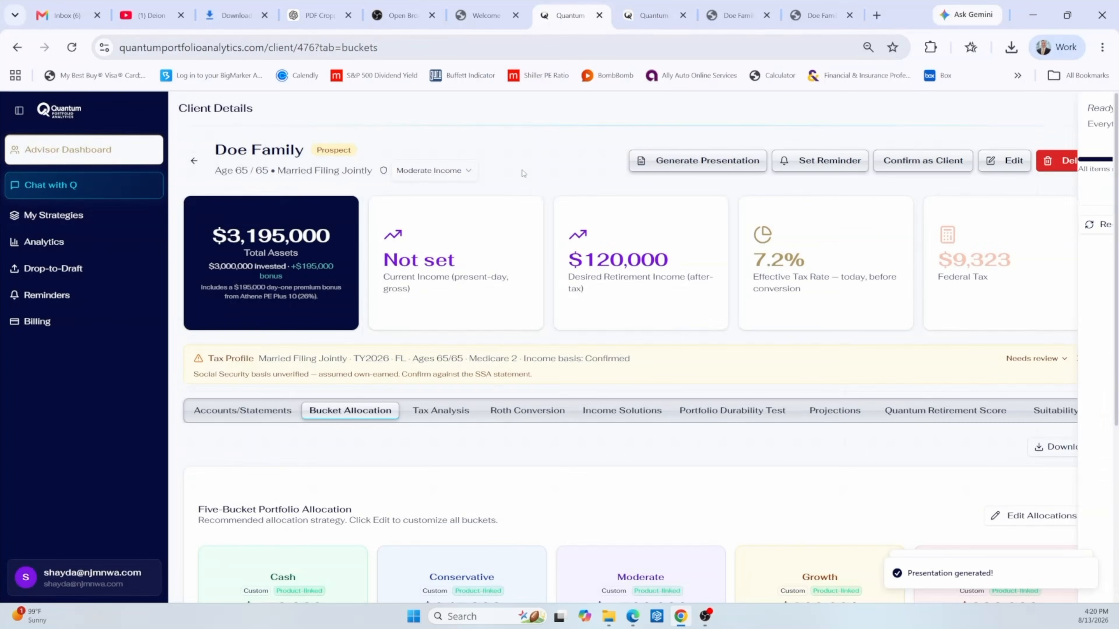
{"action": "left_click", "coordinate": [77, 194]}
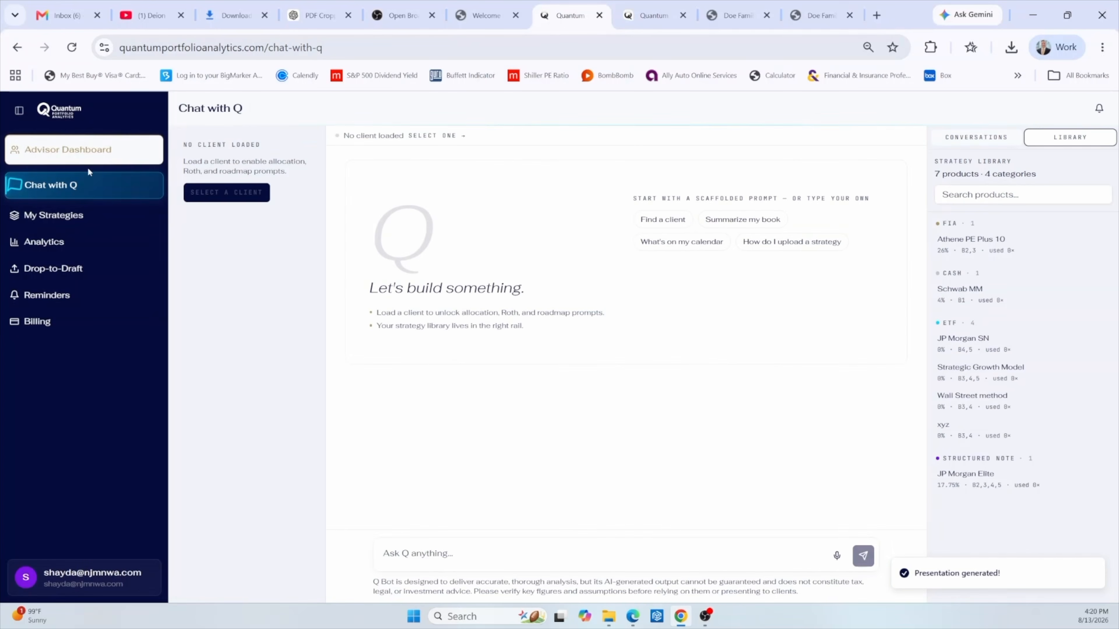
{"action": "key", "text": "F11"}
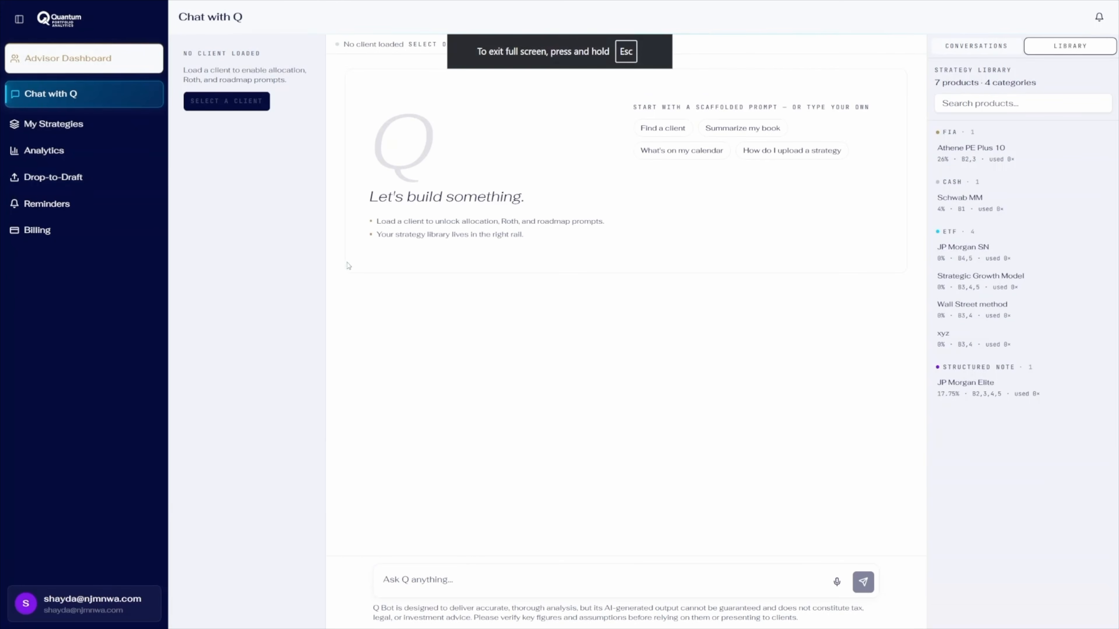
{"action": "left_click", "coordinate": [224, 101]}
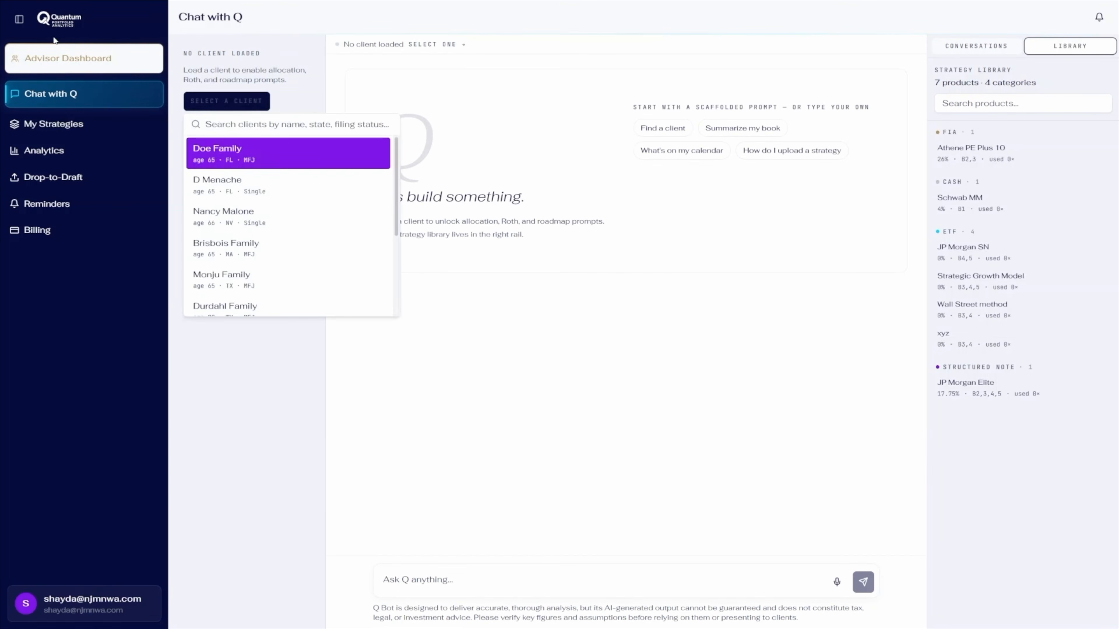
{"action": "left_click", "coordinate": [66, 58]}
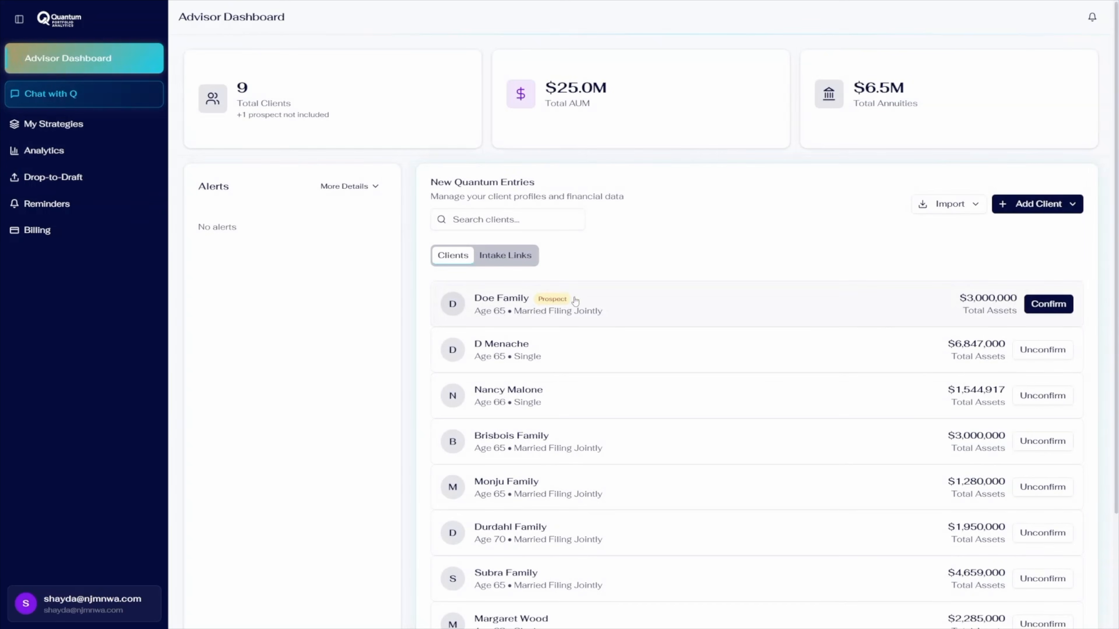
{"action": "left_click", "coordinate": [38, 101]}
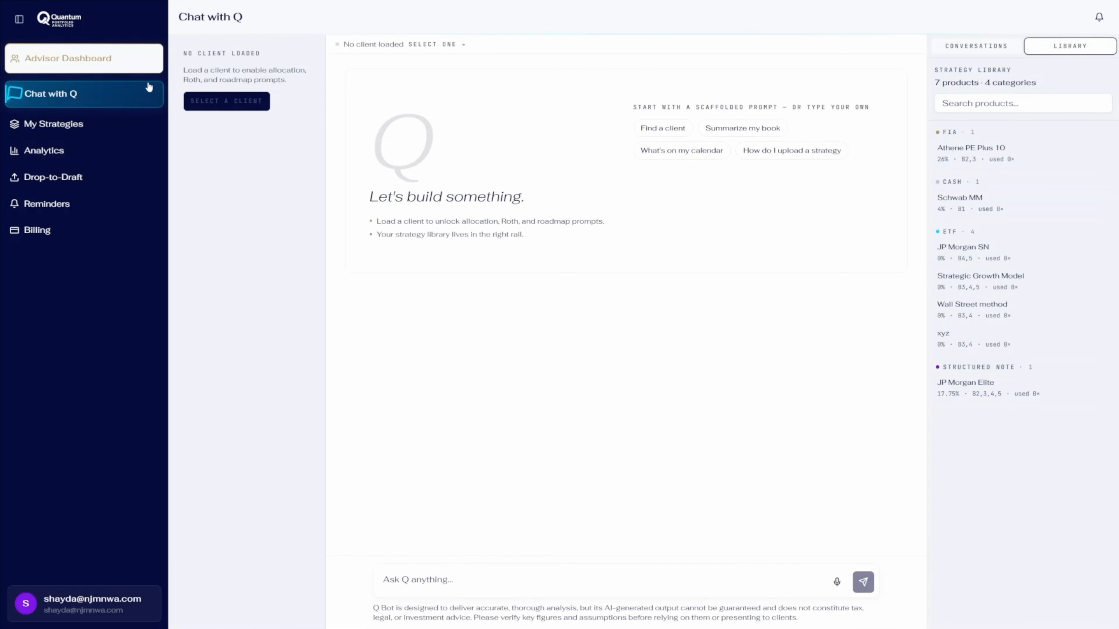
Load the client family listed as age 65, FL, MFJ into Chat with Q
{"action": "left_click", "coordinate": [216, 101]}
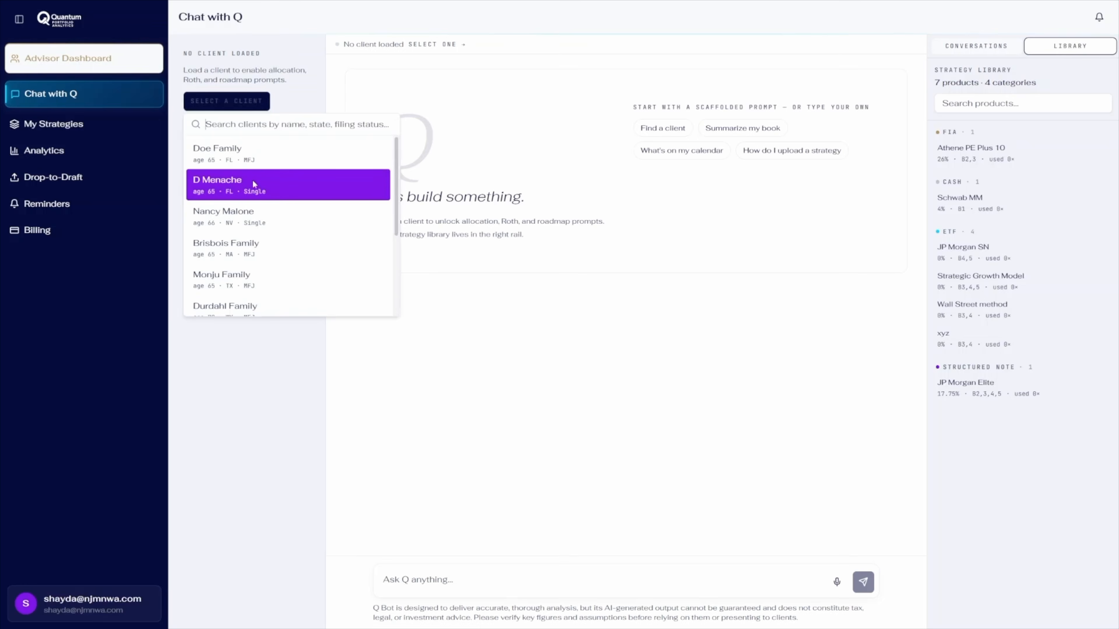
{"action": "scroll", "coordinate": [254, 185], "scroll_direction": "down", "scroll_amount": 2}
{"action": "scroll", "coordinate": [254, 185], "scroll_direction": "up", "scroll_amount": 2}
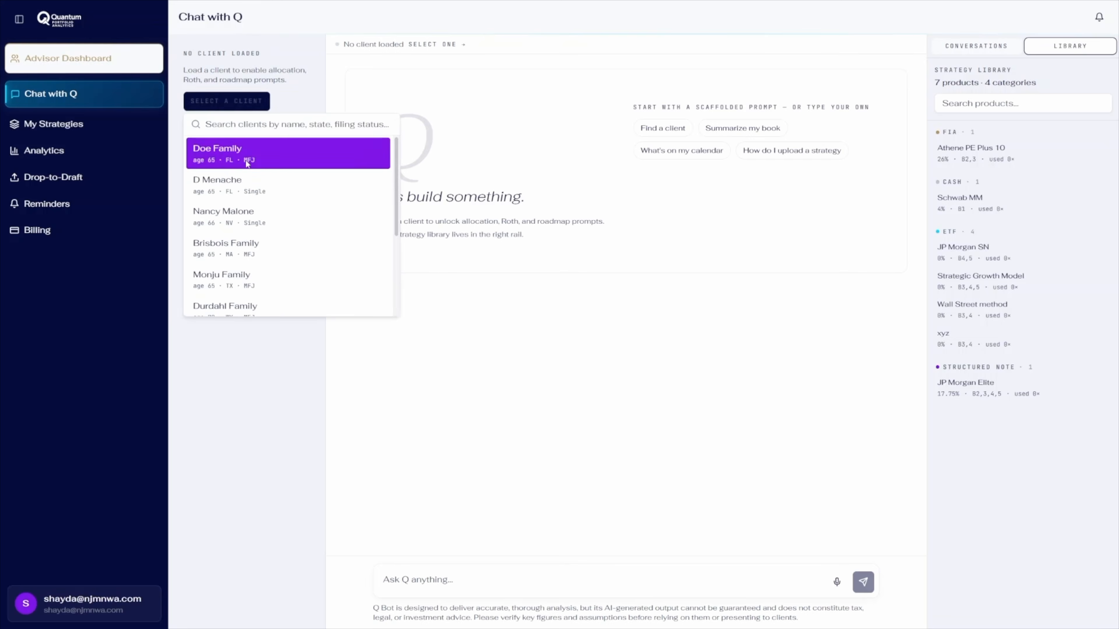
{"action": "left_click", "coordinate": [246, 160]}
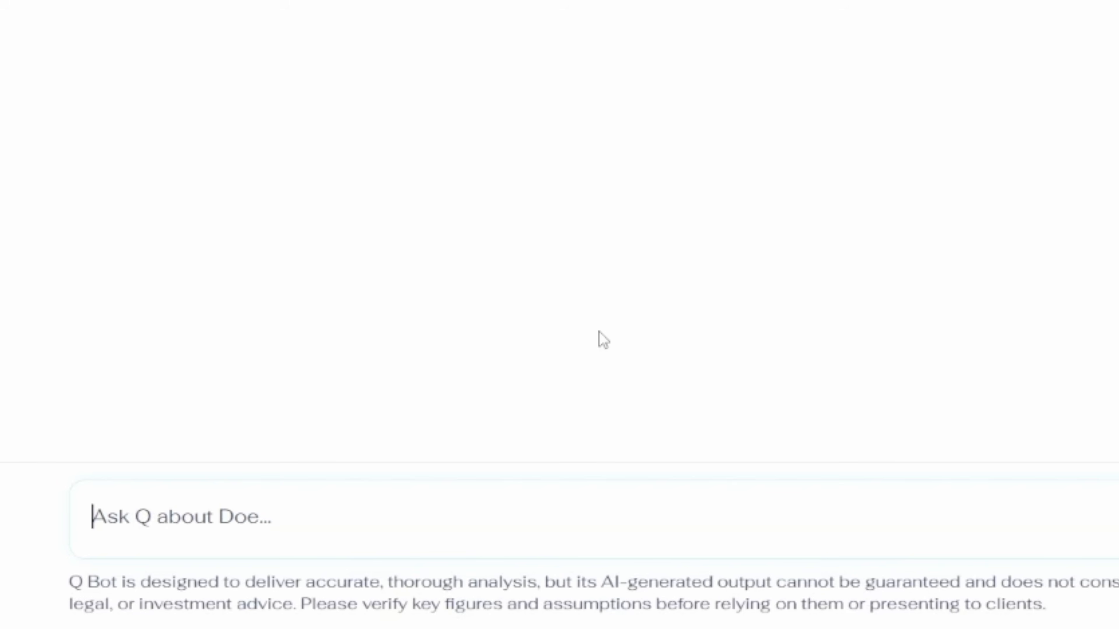
Ask Q to map out Roth conversions capped at 125k each instead of an entire 24% conversion, paid from the client's non qualified brokerage account
{"action": "type", "text": "John does no"}
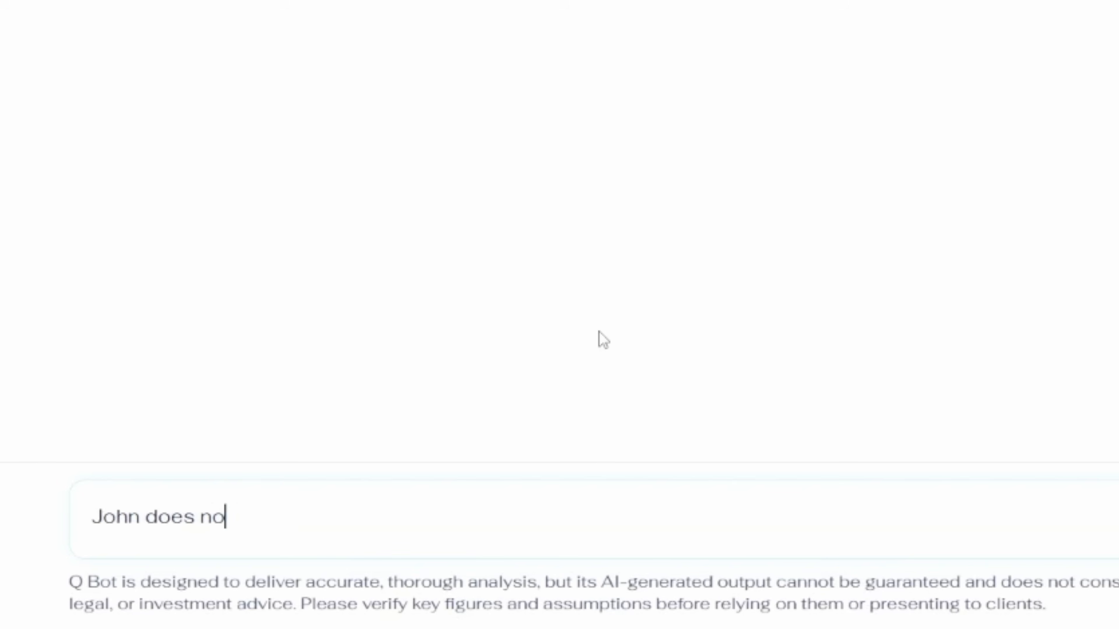
{"action": "type", "text": "t feel that an "}
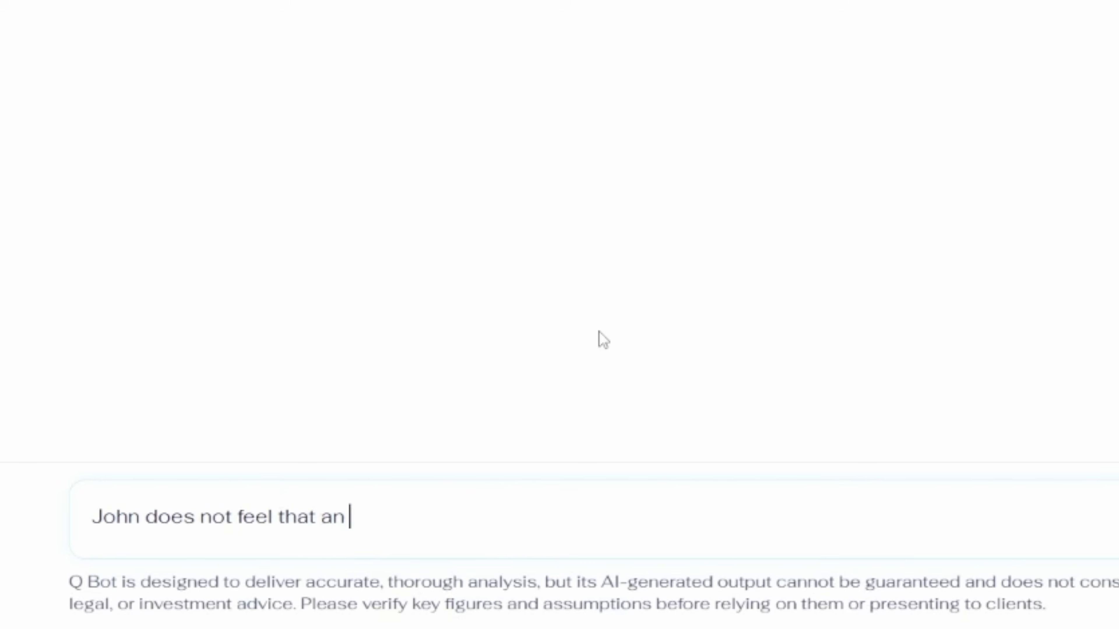
{"action": "type", "text": "entire"}
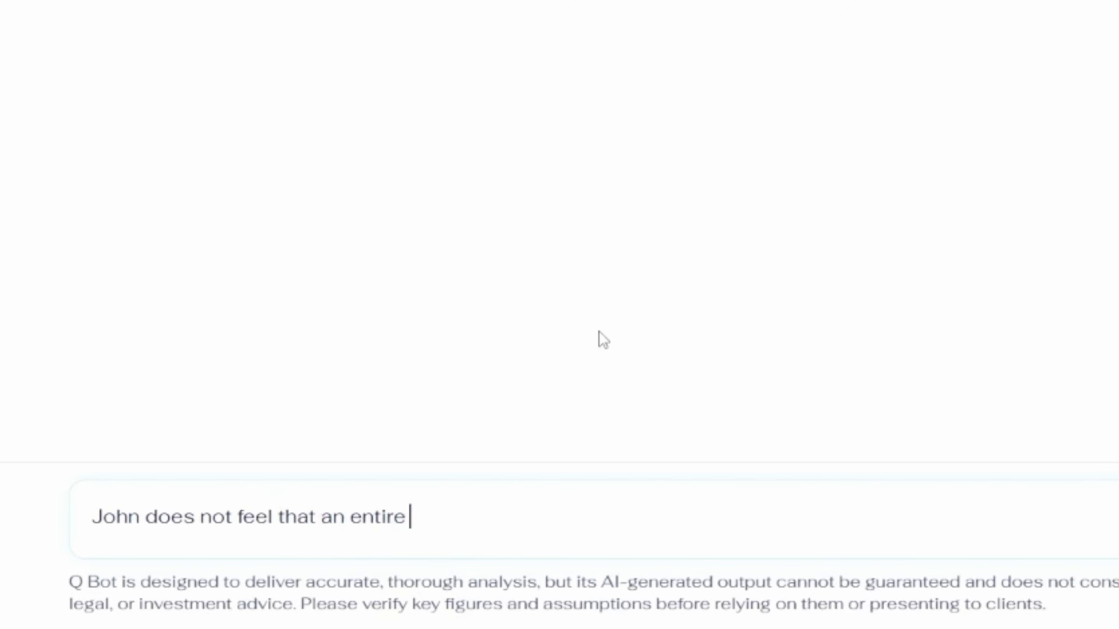
{"action": "type", "text": " 24% roth conv"}
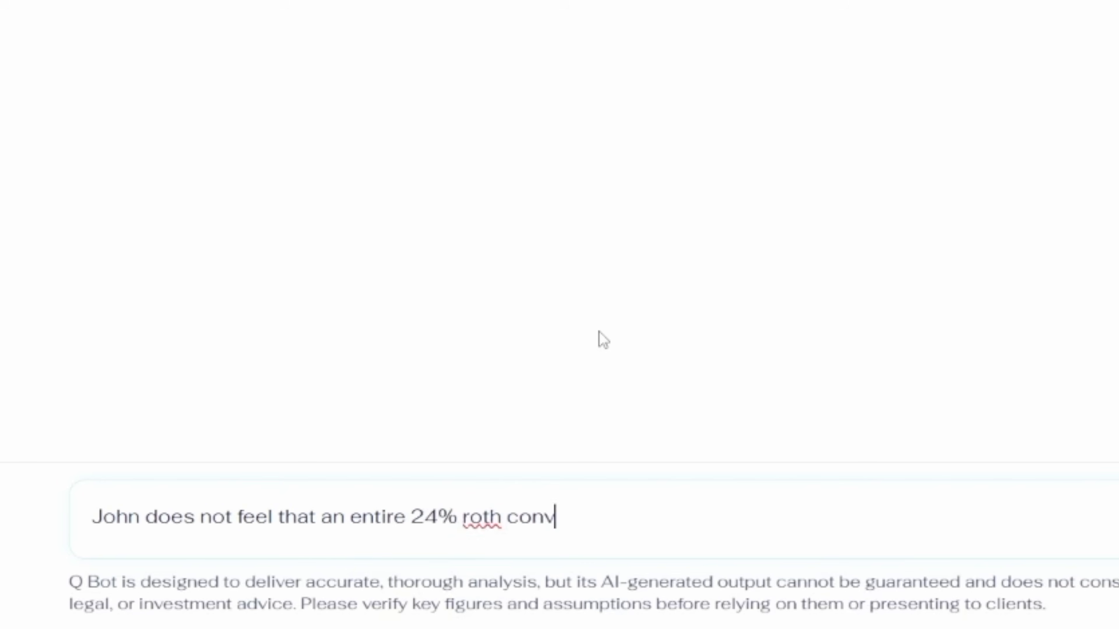
{"action": "type", "text": "ersion si w"}
{"action": "key", "text": "BackSpace"}
{"action": "key", "text": "BackSpace"}
{"action": "key", "text": "BackSpace"}
{"action": "key", "text": "BackSpace"}
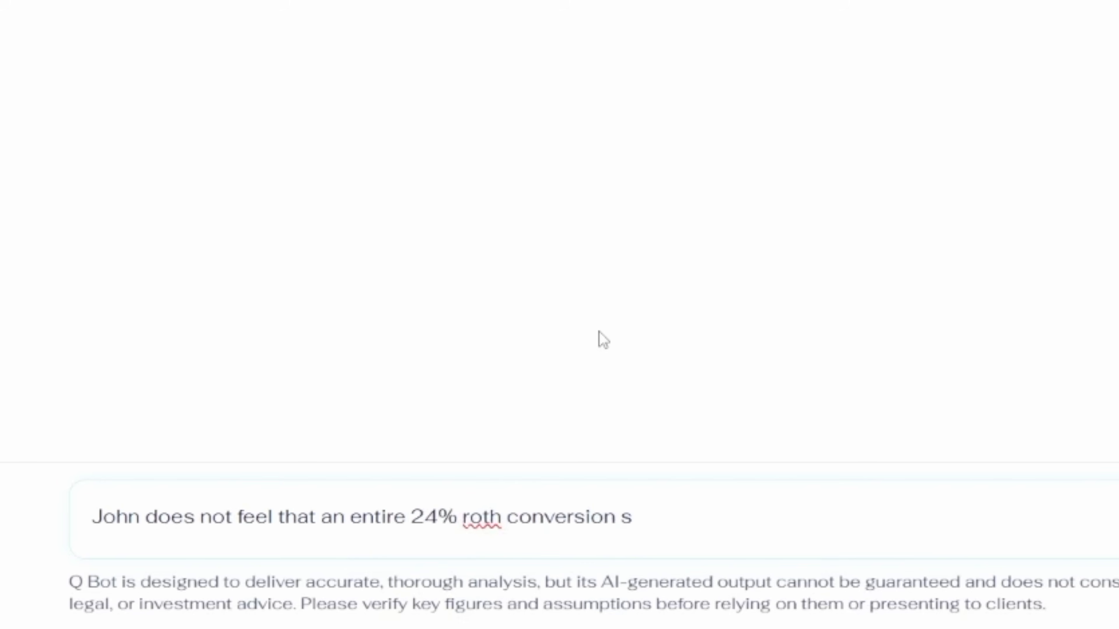
{"action": "type", "text": "is what he wan"}
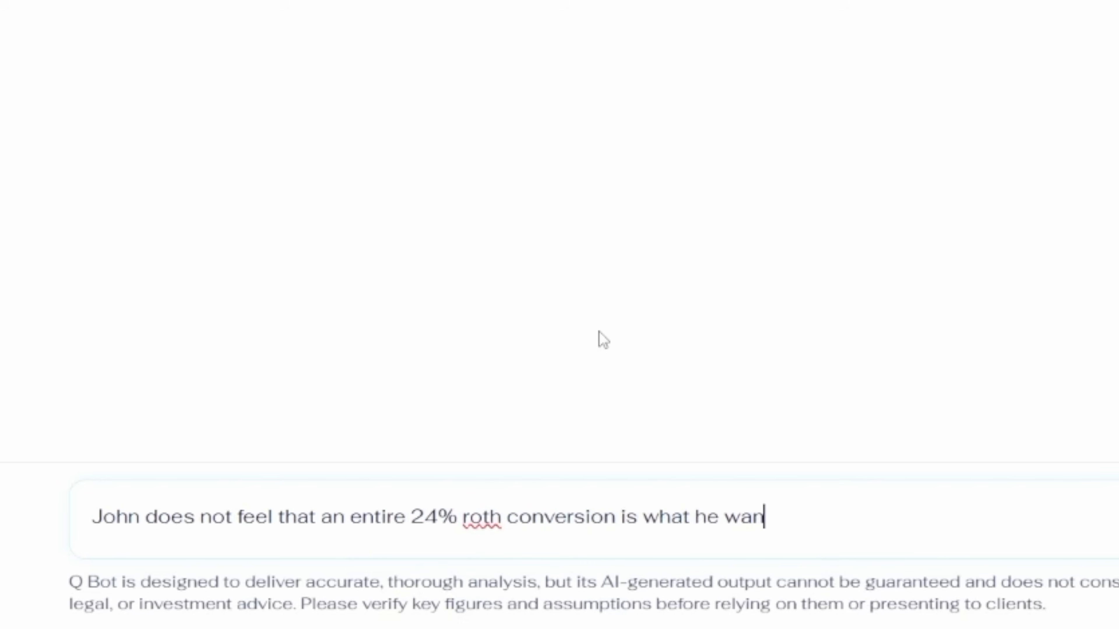
{"action": "type", "text": "ts to do. he wants to"}
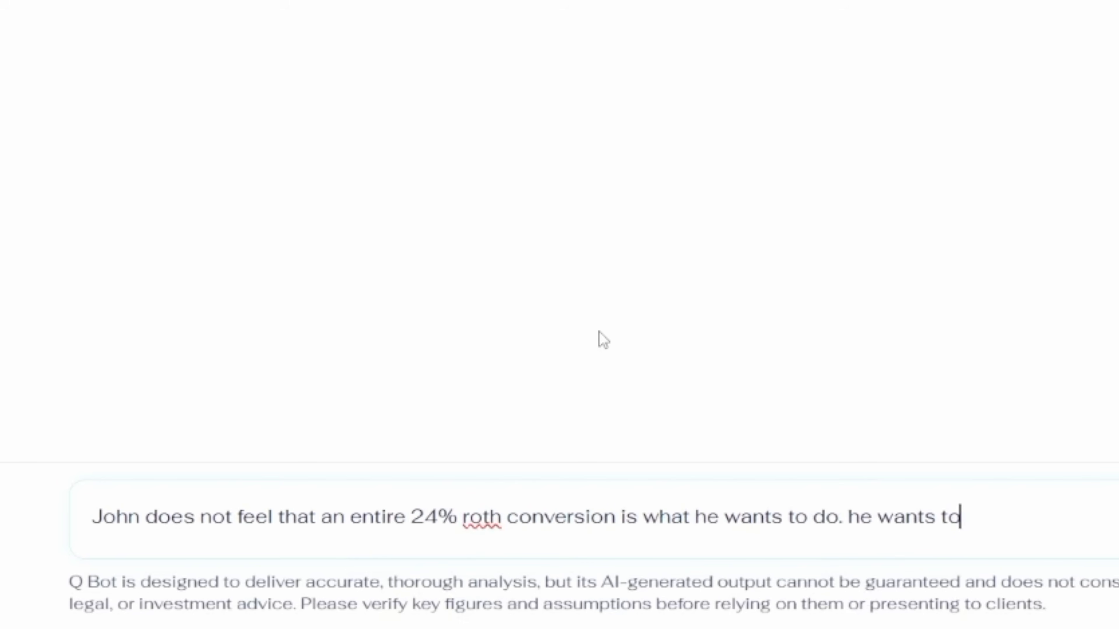
{"action": "type", "text": " cap those conversio"}
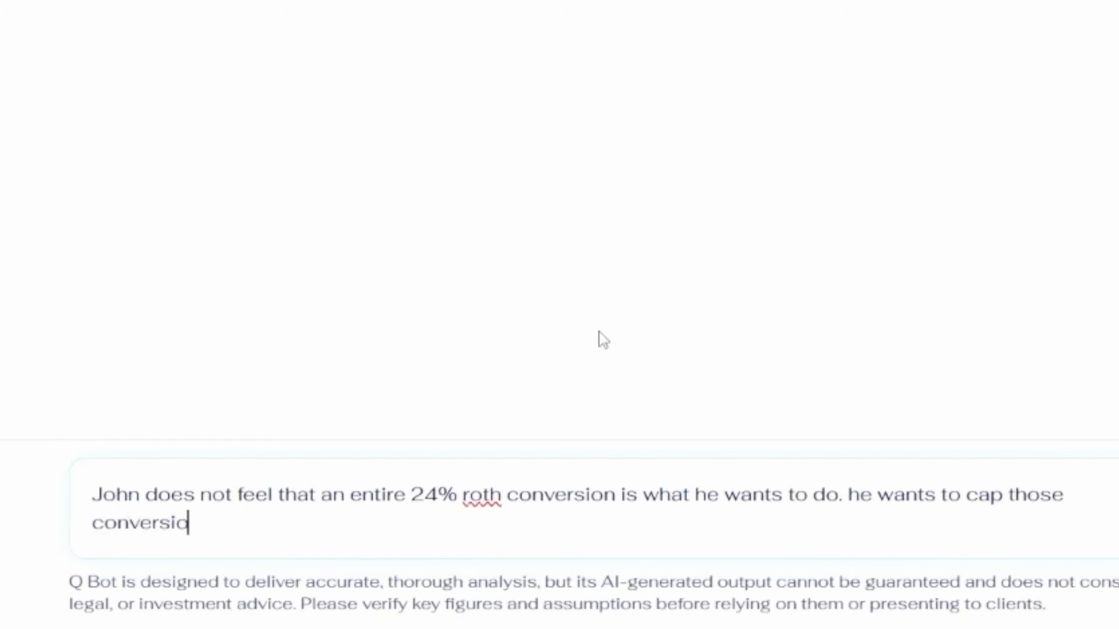
{"action": "type", "text": "ns at 125"}
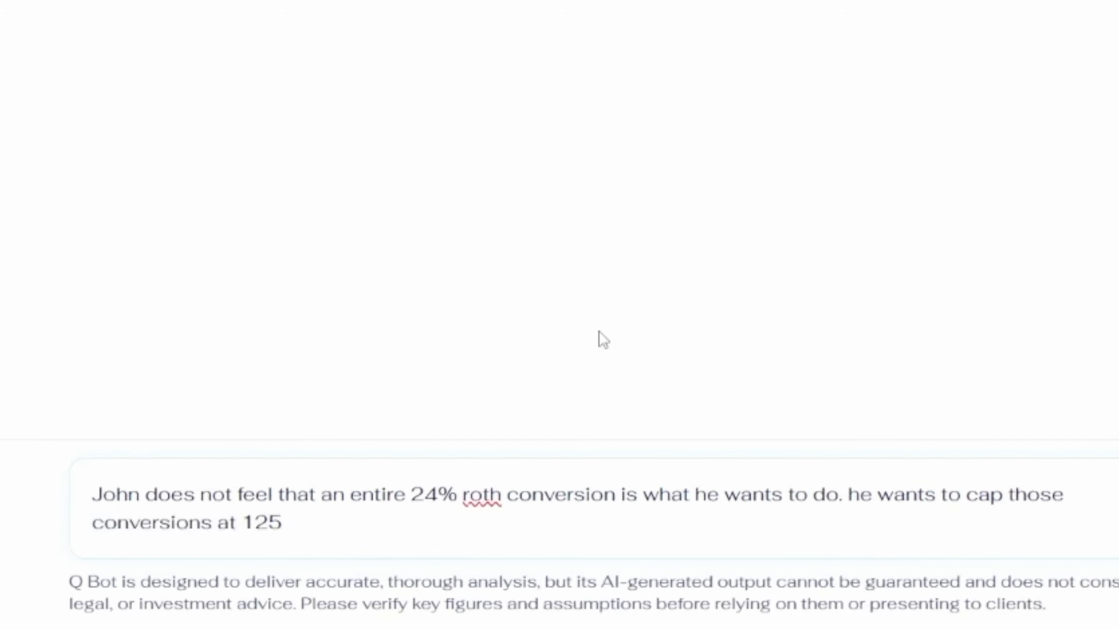
{"action": "type", "text": "k per conversion and pay "}
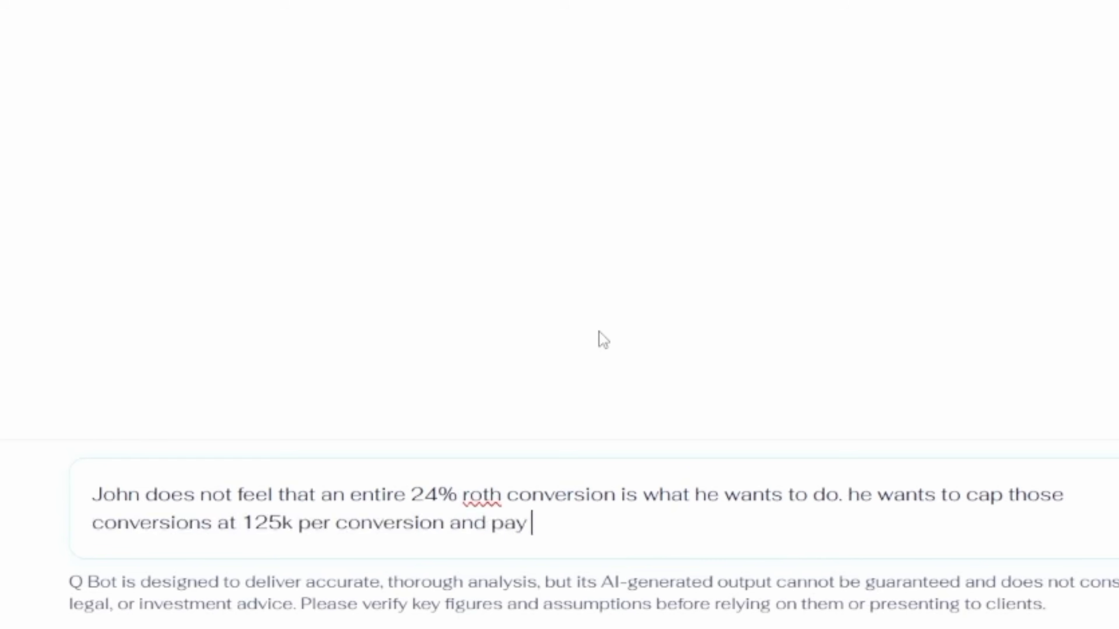
{"action": "type", "text": "for them out of hi"}
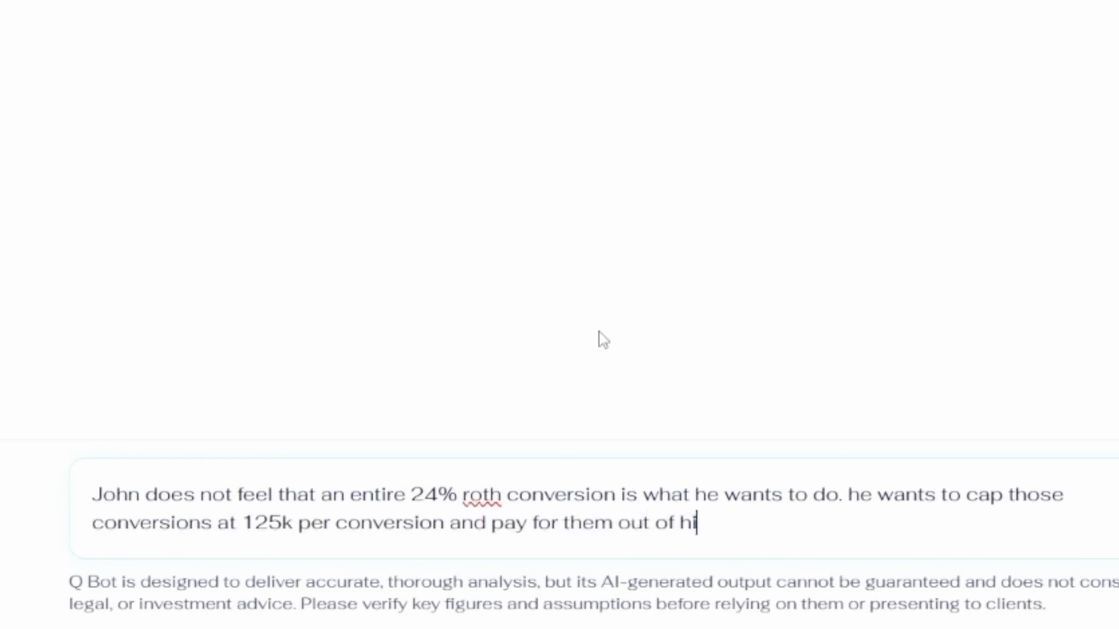
{"action": "type", "text": "s non quali"}
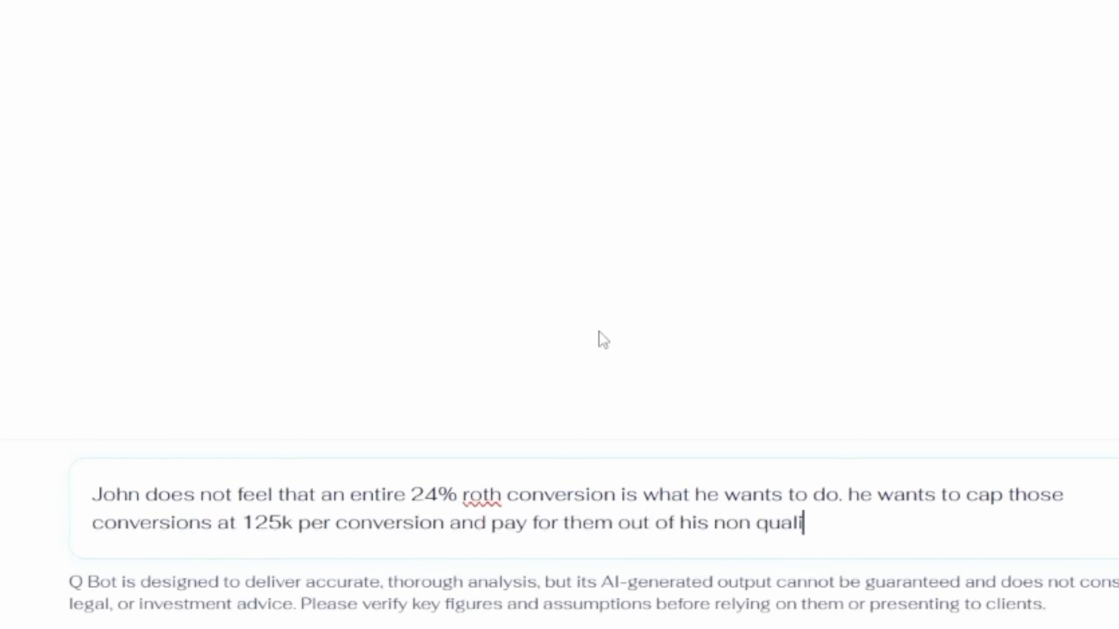
{"action": "type", "text": "fied brokerage ac"}
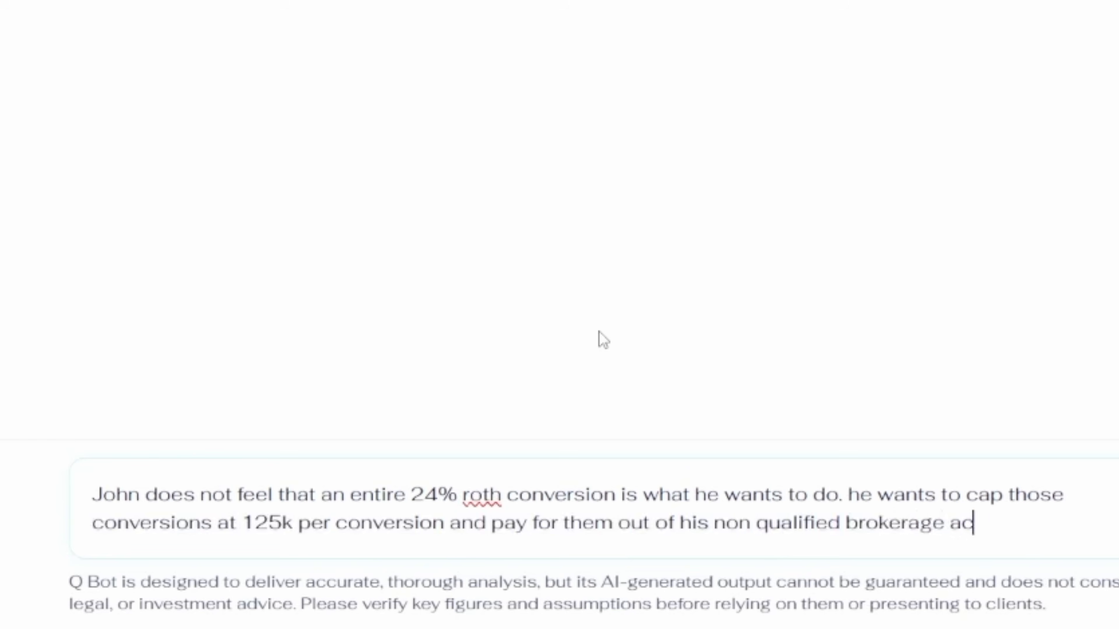
{"action": "type", "text": "count. can you map that out for"}
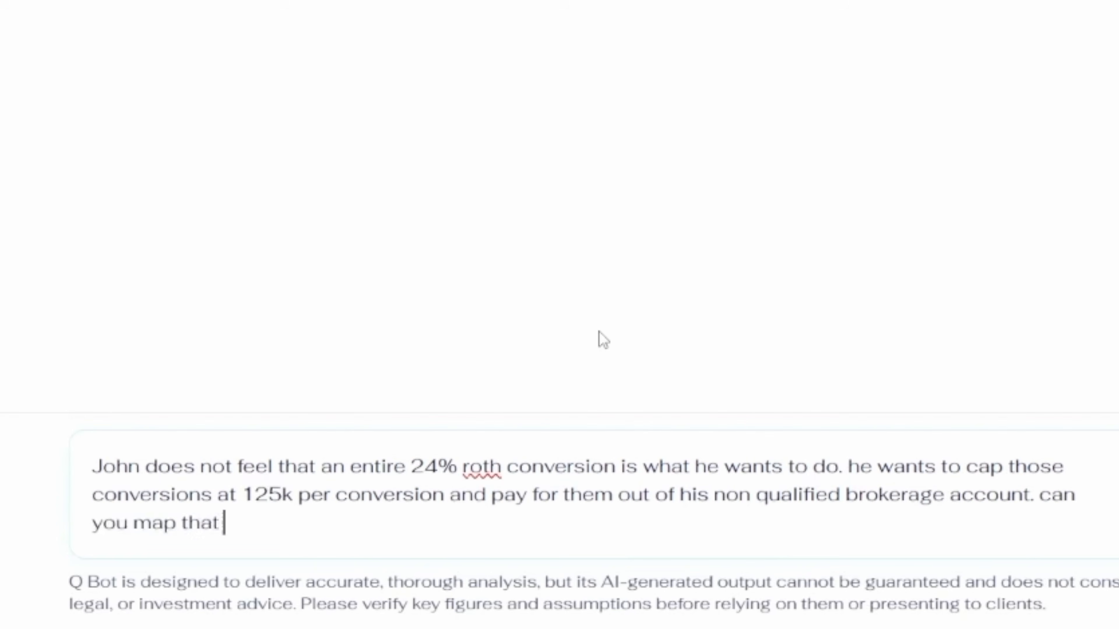
{"action": "type", "text": " us?"}
{"action": "key", "text": "Return"}
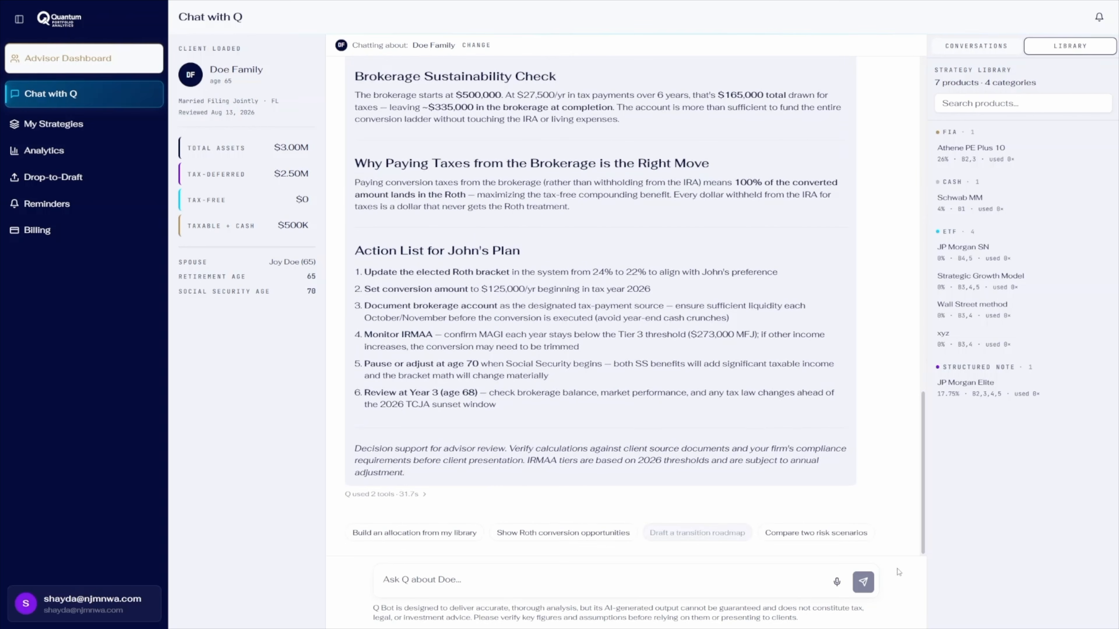
Open the prospect family's client details from the Advisor Dashboard and show their Projections
{"action": "left_click", "coordinate": [131, 67]}
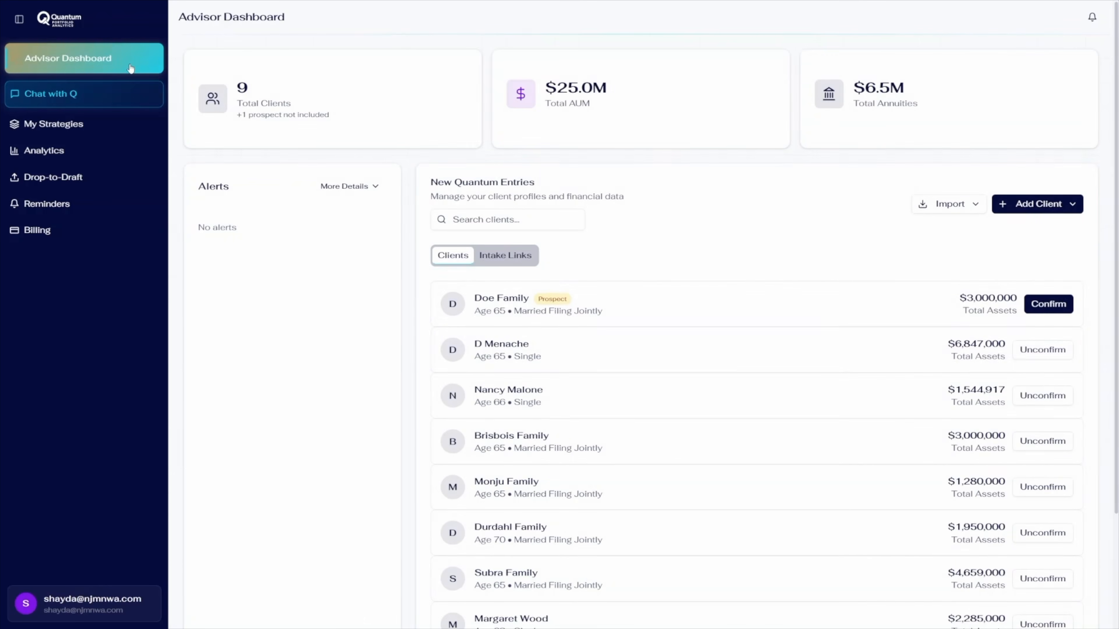
{"action": "left_click", "coordinate": [830, 318]}
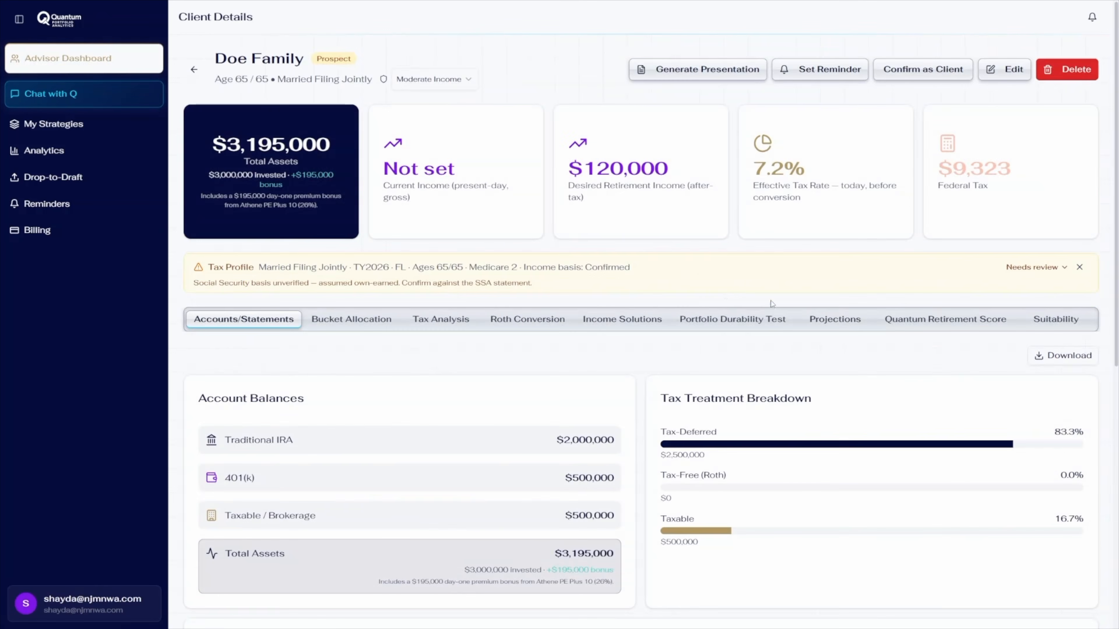
{"action": "left_click", "coordinate": [808, 317]}
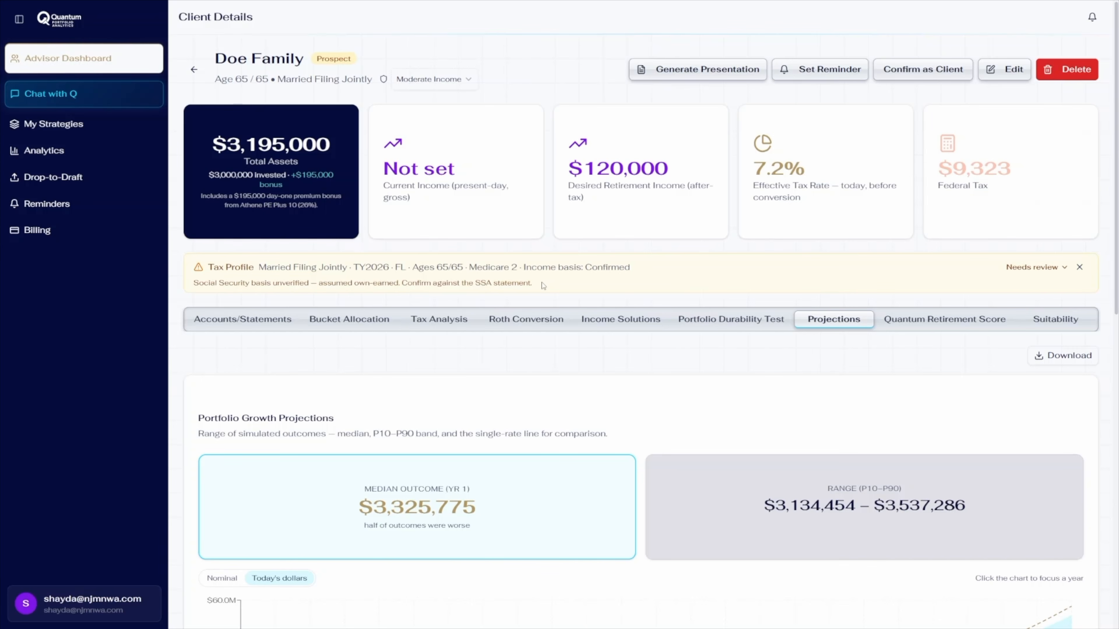
Generate the client-facing Plan Impact Synopsis below the portfolio growth projections and confirm the plan snapshot
{"action": "scroll", "coordinate": [552, 297], "scroll_direction": "down", "scroll_amount": 3}
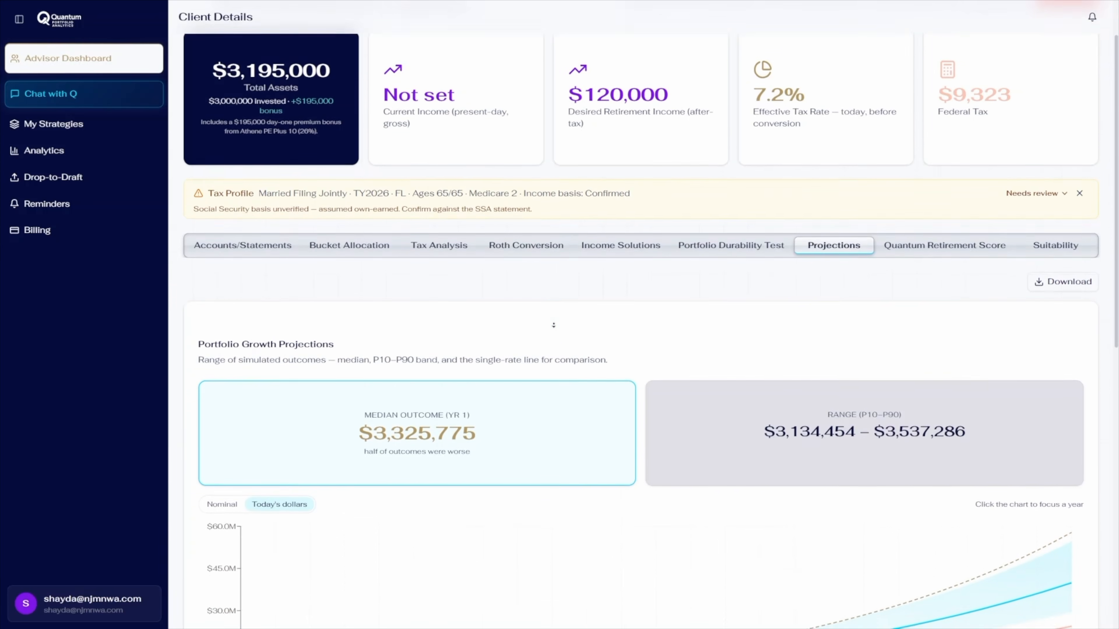
{"action": "scroll", "coordinate": [553, 325], "scroll_direction": "down", "scroll_amount": 5}
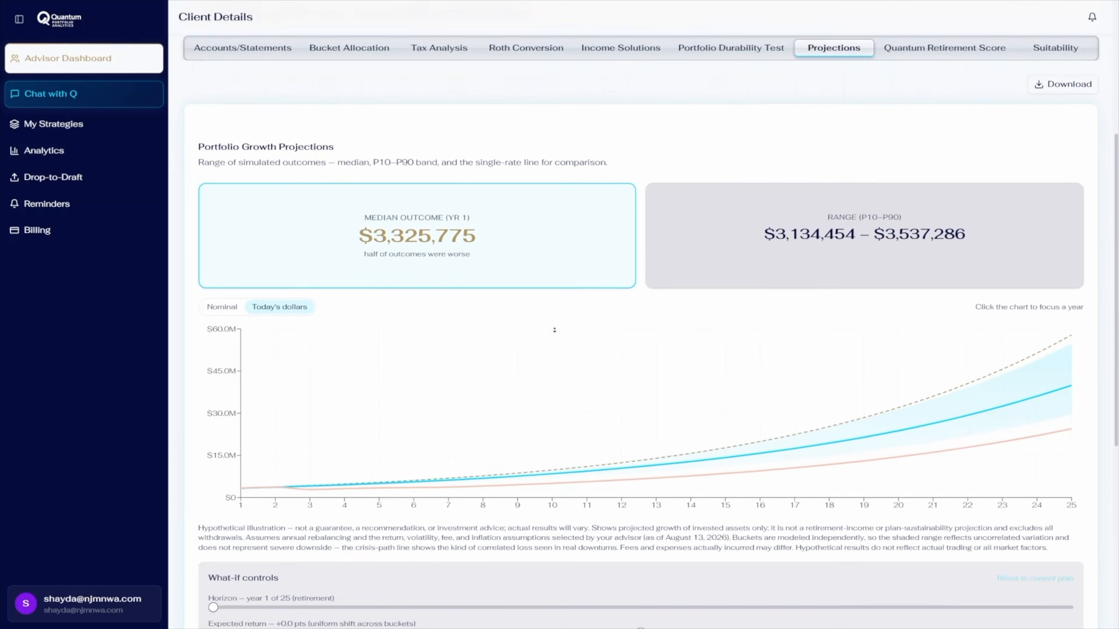
{"action": "scroll", "coordinate": [554, 329], "scroll_direction": "down", "scroll_amount": 7}
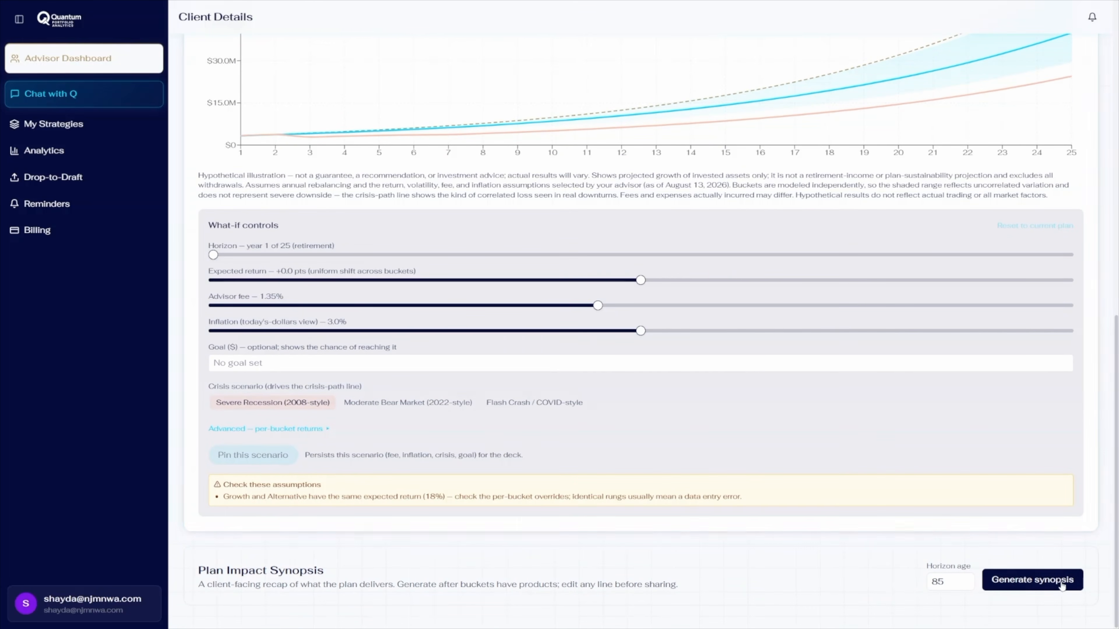
{"action": "left_click", "coordinate": [1043, 581]}
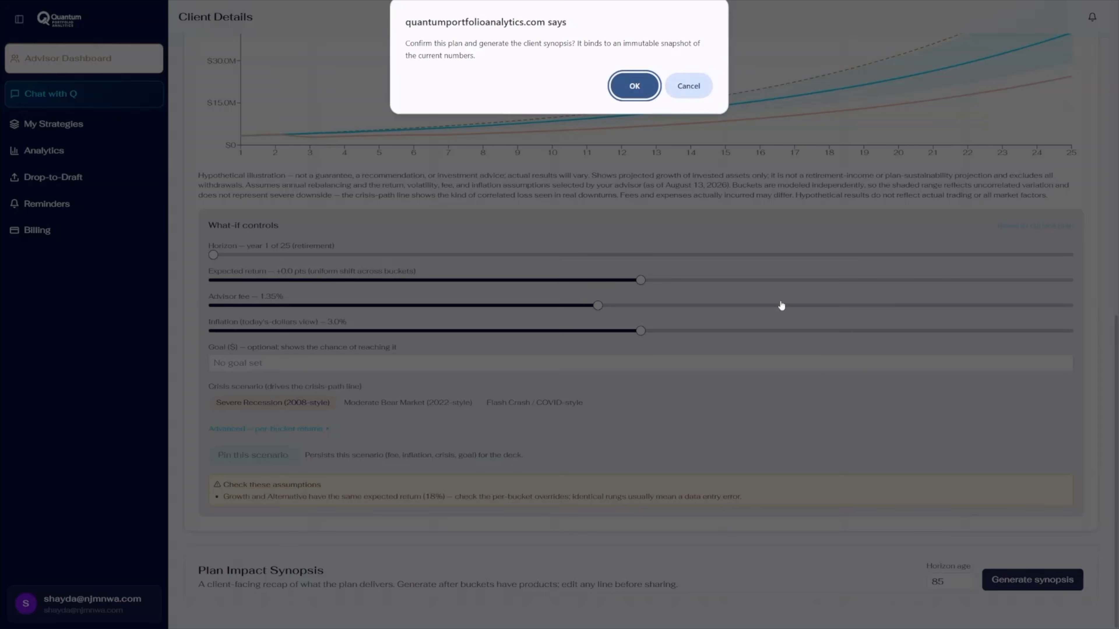
{"action": "left_click", "coordinate": [622, 86]}
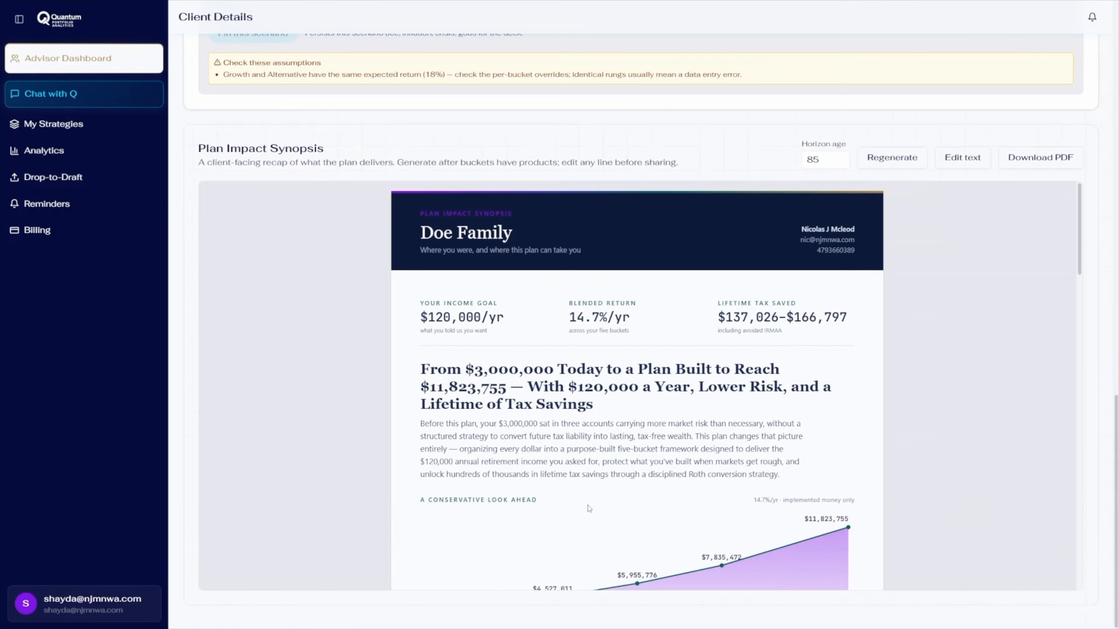
Review the Plan Impact Synopsis from the headline figures and growth chart through income security, crisis resilience, Roth efficiency and growth sections
{"action": "scroll", "coordinate": [591, 506], "scroll_direction": "down", "scroll_amount": 2}
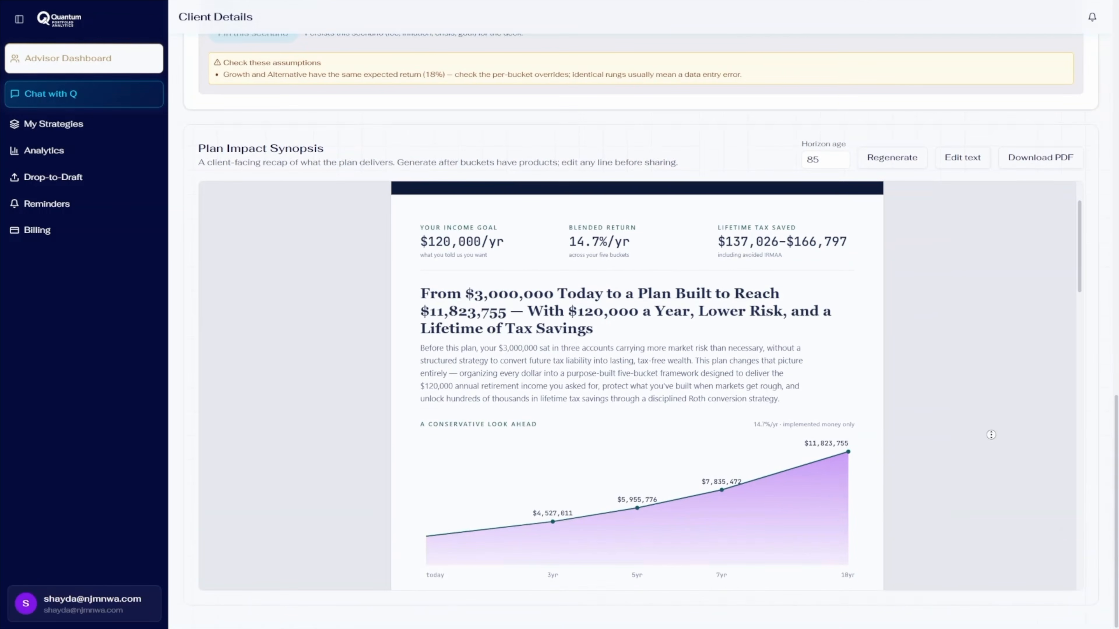
{"action": "scroll", "coordinate": [976, 458], "scroll_direction": "down", "scroll_amount": 2}
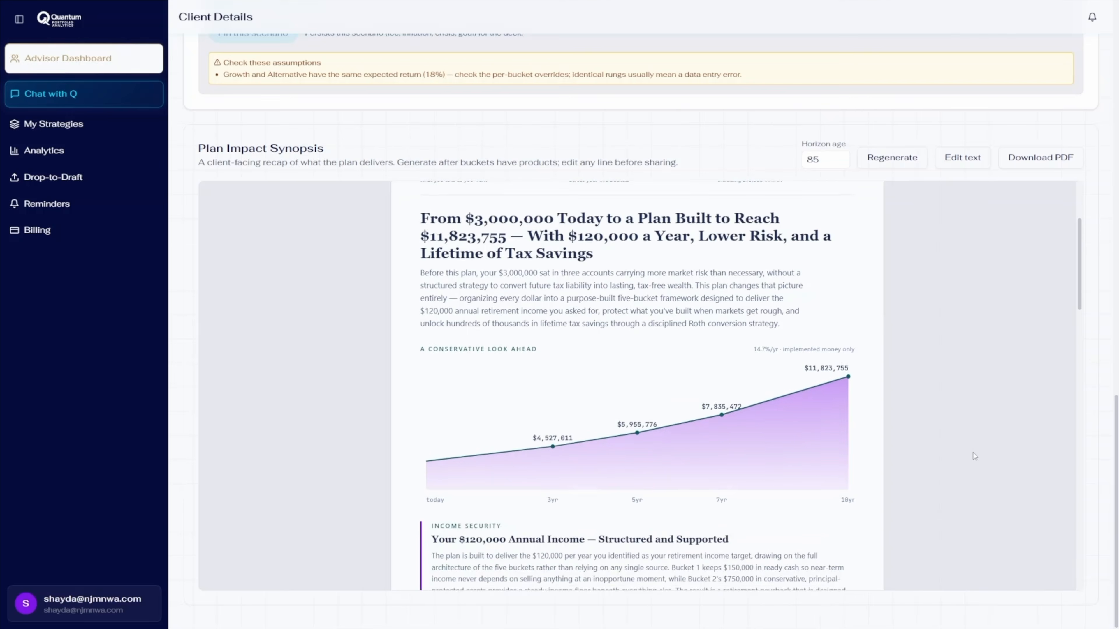
{"action": "scroll", "coordinate": [975, 456], "scroll_direction": "down", "scroll_amount": 2}
{"action": "scroll", "coordinate": [936, 416], "scroll_direction": "down", "scroll_amount": 2}
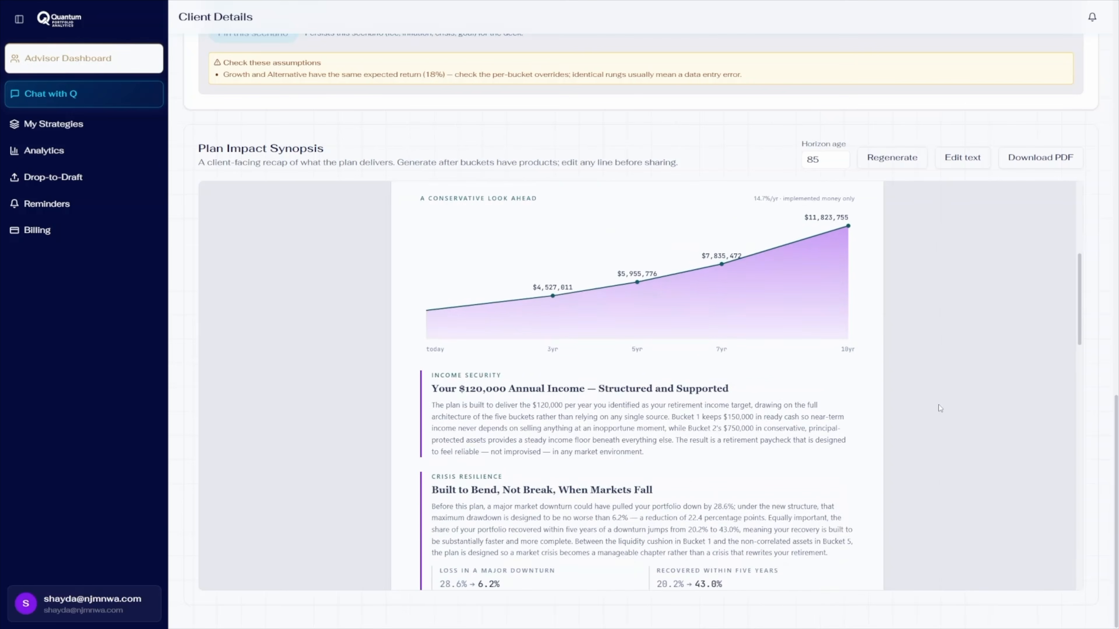
{"action": "scroll", "coordinate": [939, 406], "scroll_direction": "down", "scroll_amount": 2}
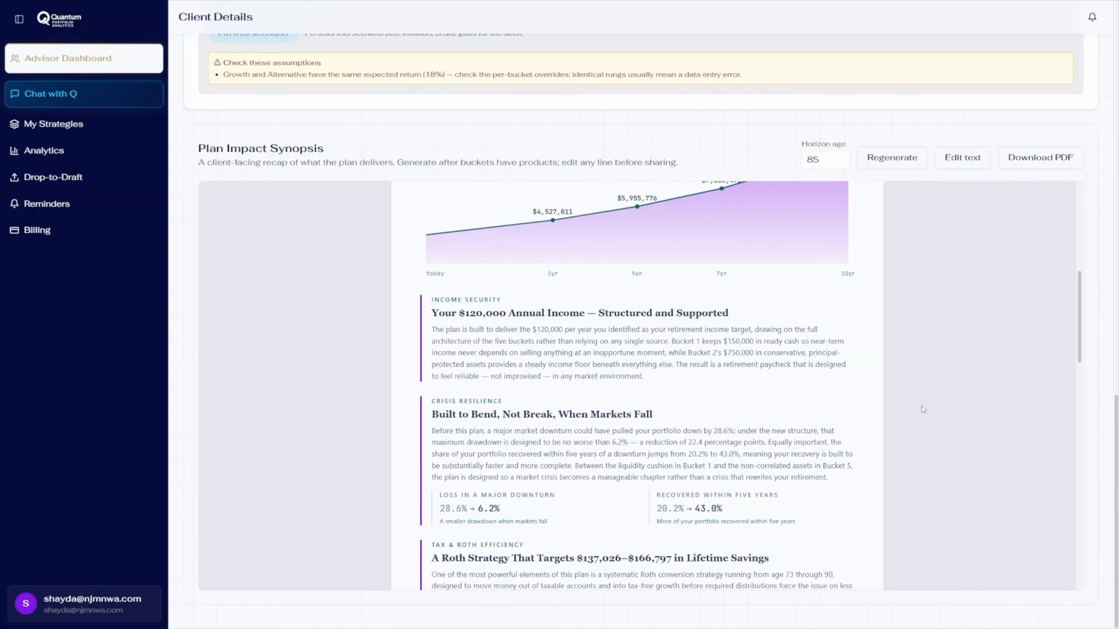
{"action": "scroll", "coordinate": [922, 406], "scroll_direction": "down", "scroll_amount": 2}
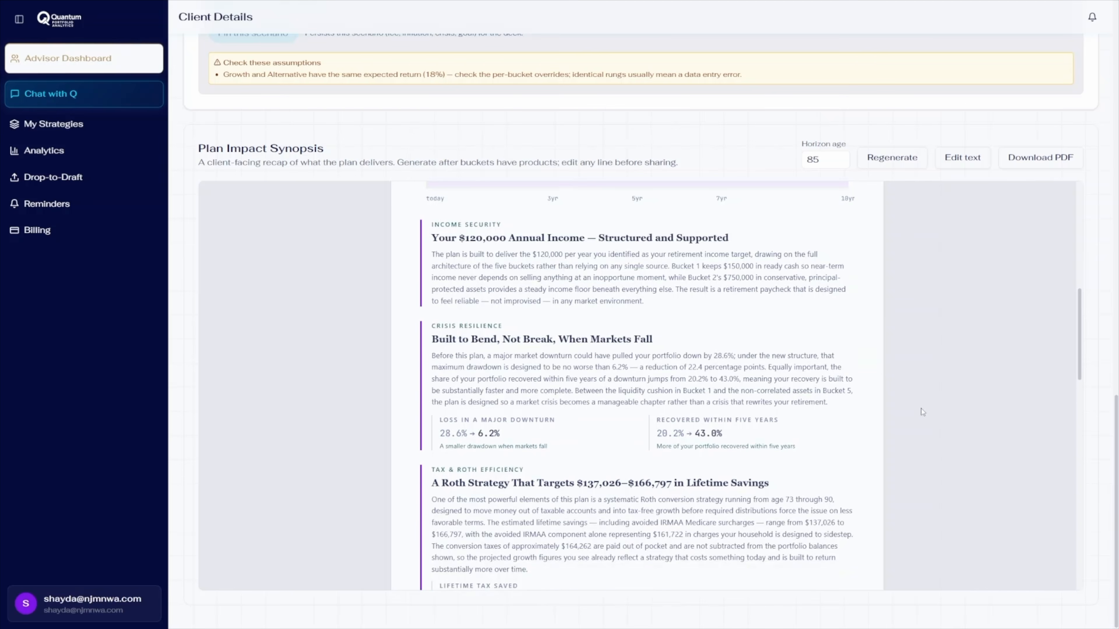
{"action": "scroll", "coordinate": [922, 411], "scroll_direction": "down", "scroll_amount": 2}
{"action": "scroll", "coordinate": [922, 413], "scroll_direction": "down", "scroll_amount": 2}
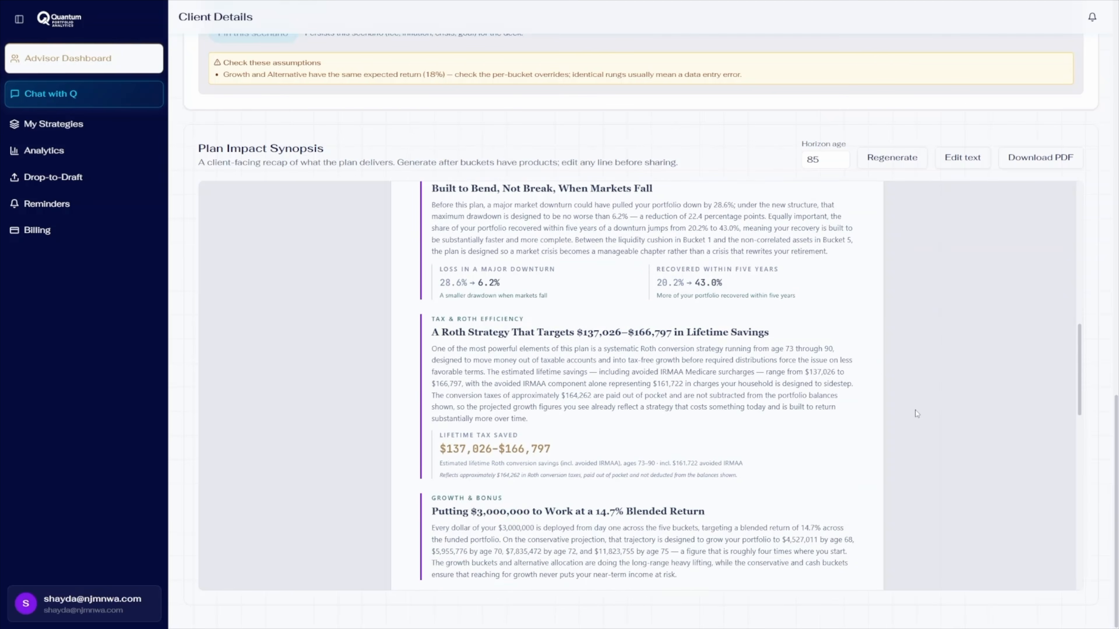
{"action": "scroll", "coordinate": [919, 413], "scroll_direction": "down", "scroll_amount": 2}
{"action": "scroll", "coordinate": [906, 415], "scroll_direction": "down", "scroll_amount": 2}
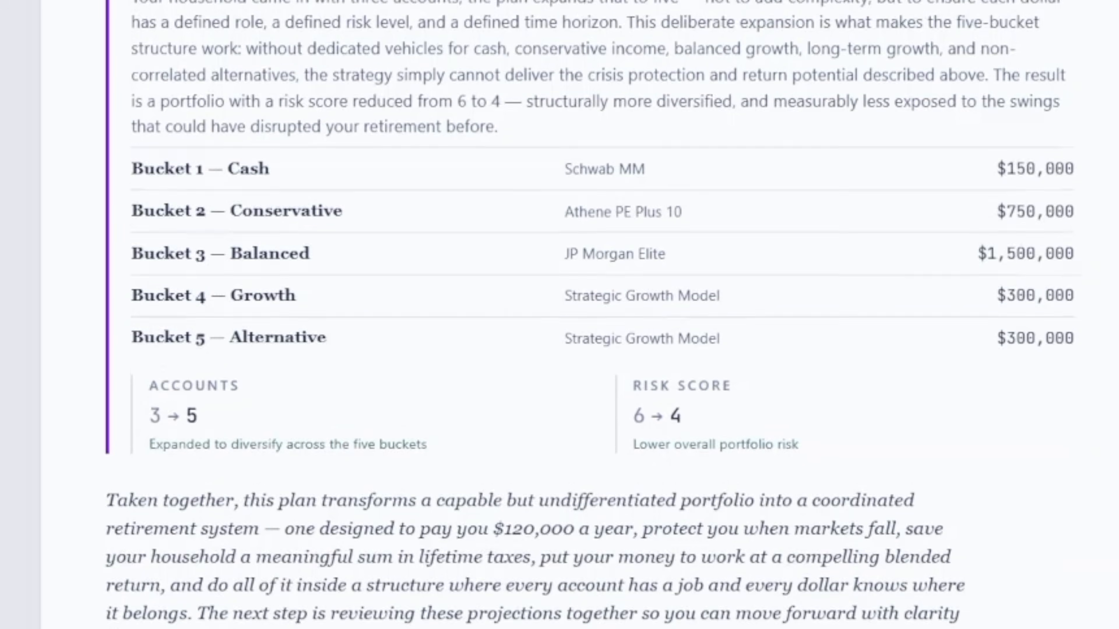
Examine the synopsis's five-bucket breakdown, closing summary, What Your Plan Does for You checklist and final disclosures
{"action": "scroll", "coordinate": [591, 315], "scroll_direction": "up", "scroll_amount": 2}
{"action": "scroll", "coordinate": [590, 314], "scroll_direction": "down", "scroll_amount": 3}
{"action": "scroll", "coordinate": [591, 315], "scroll_direction": "down", "scroll_amount": 5}
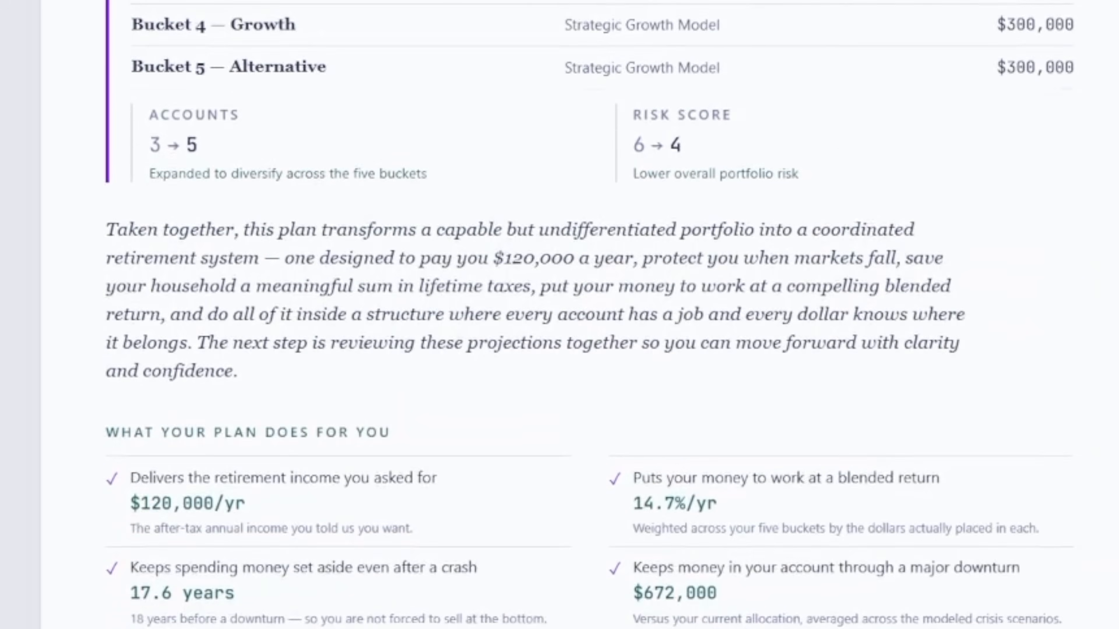
{"action": "scroll", "coordinate": [590, 315], "scroll_direction": "down", "scroll_amount": 3}
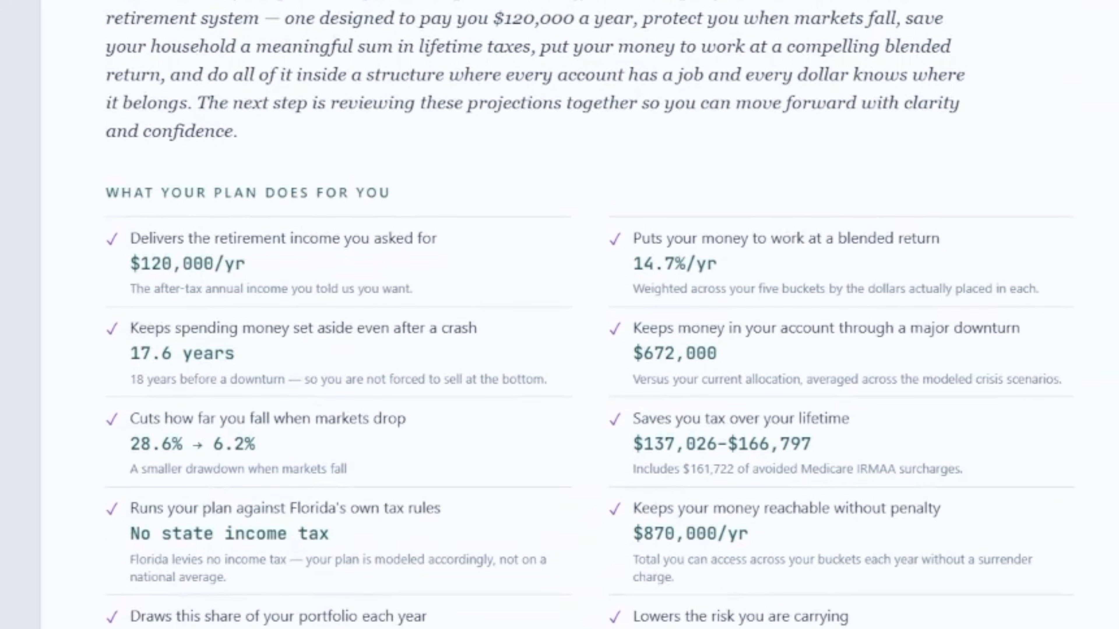
{"action": "scroll", "coordinate": [591, 315], "scroll_direction": "down", "scroll_amount": 3}
{"action": "scroll", "coordinate": [590, 315], "scroll_direction": "down", "scroll_amount": 3}
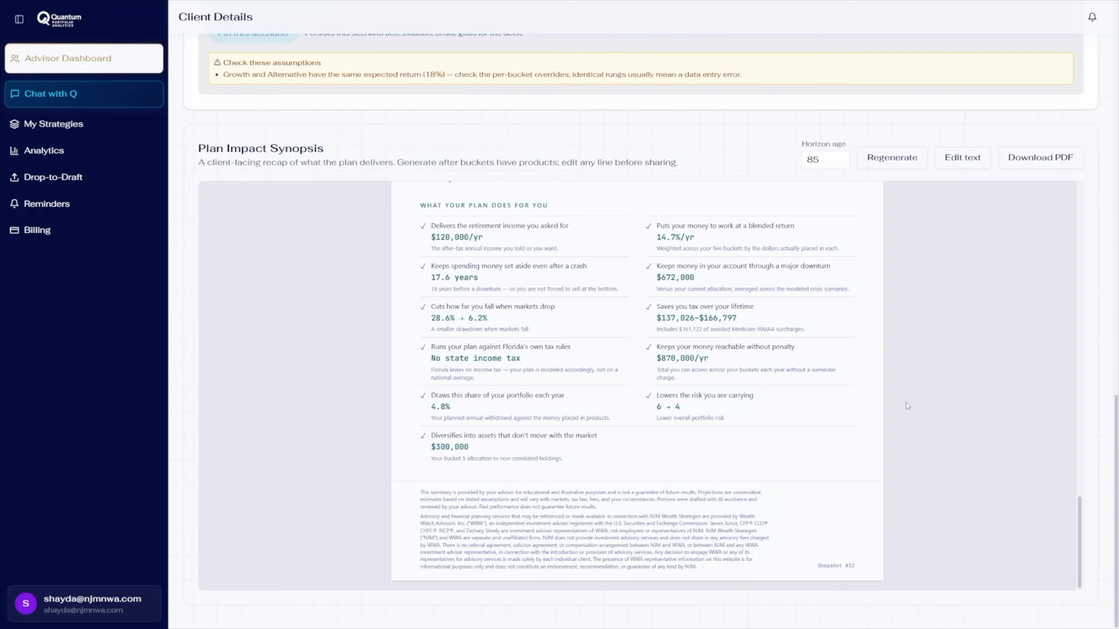
{"action": "scroll", "coordinate": [905, 403], "scroll_direction": "up", "scroll_amount": 2}
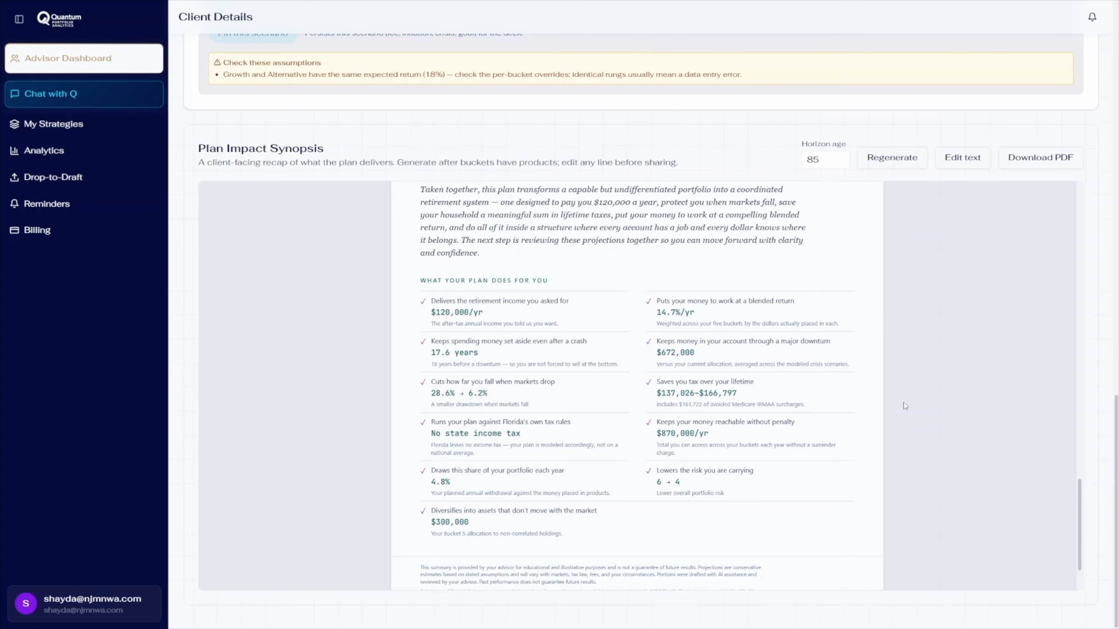
{"action": "scroll", "coordinate": [905, 406], "scroll_direction": "down", "scroll_amount": 2}
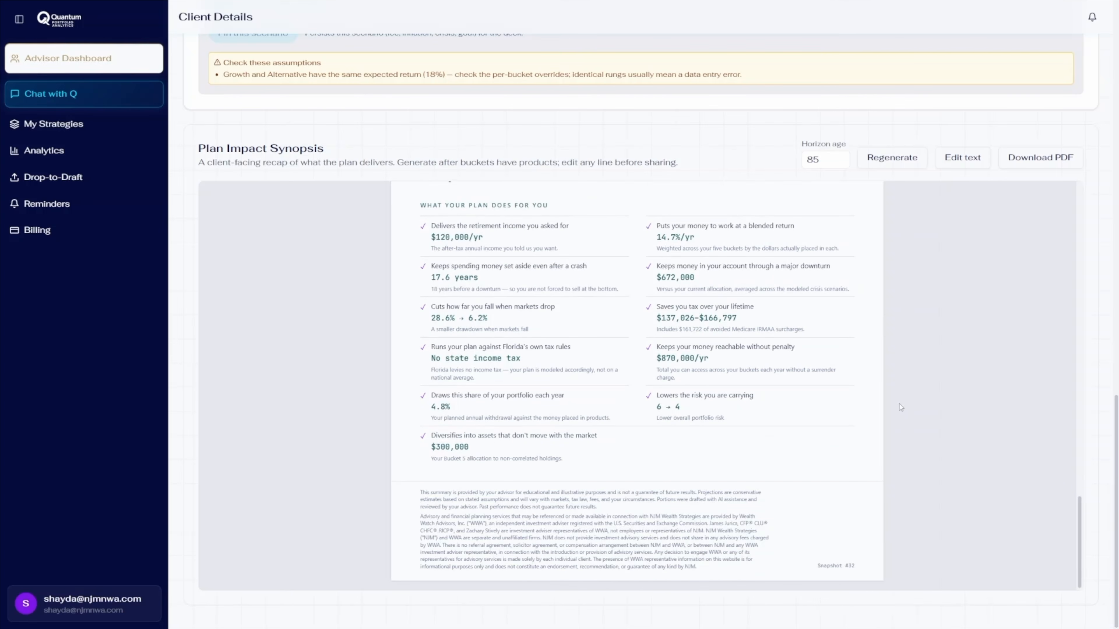
Look back through the synopsis from the benefits checklist to the opening header and headline figures
{"action": "scroll", "coordinate": [901, 407], "scroll_direction": "up", "scroll_amount": 4}
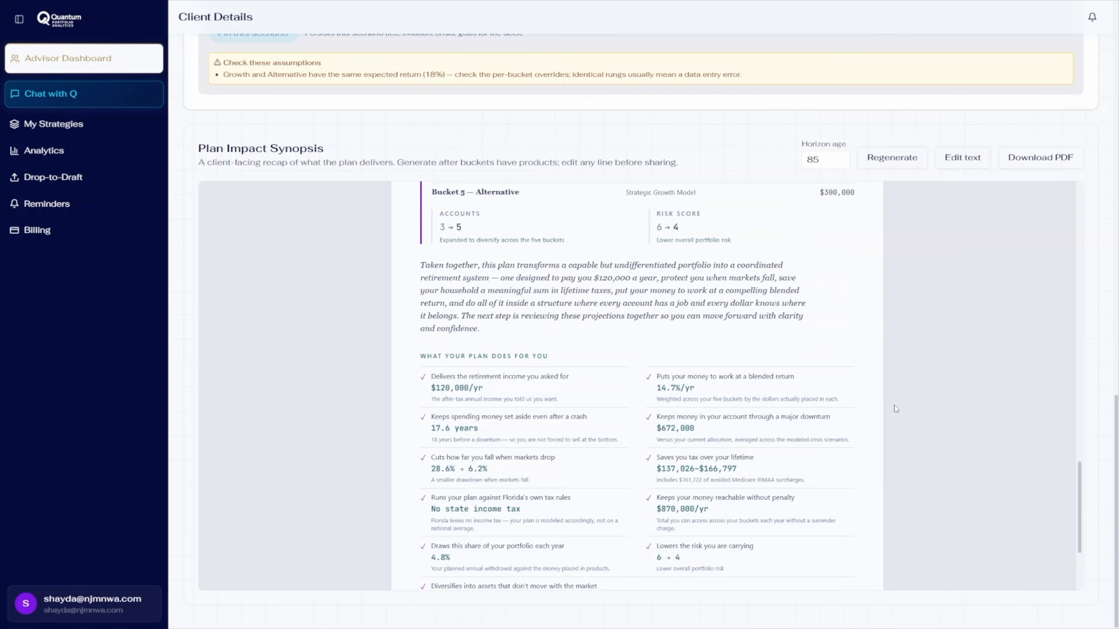
{"action": "scroll", "coordinate": [894, 408], "scroll_direction": "up", "scroll_amount": 6}
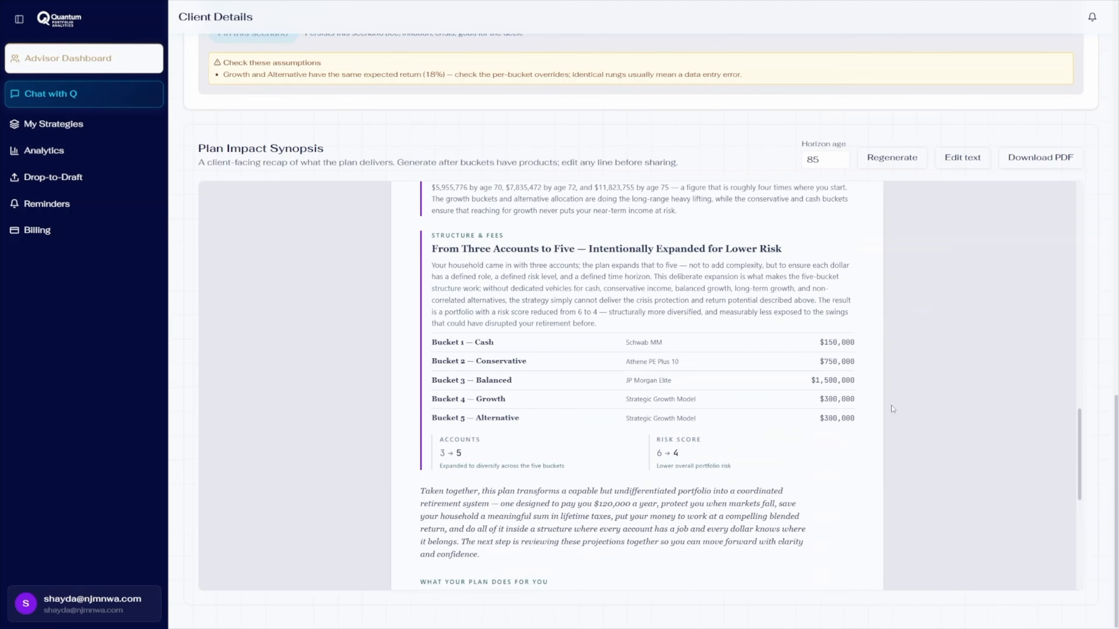
{"action": "scroll", "coordinate": [892, 409], "scroll_direction": "up", "scroll_amount": 6}
{"action": "scroll", "coordinate": [894, 409], "scroll_direction": "up", "scroll_amount": 9}
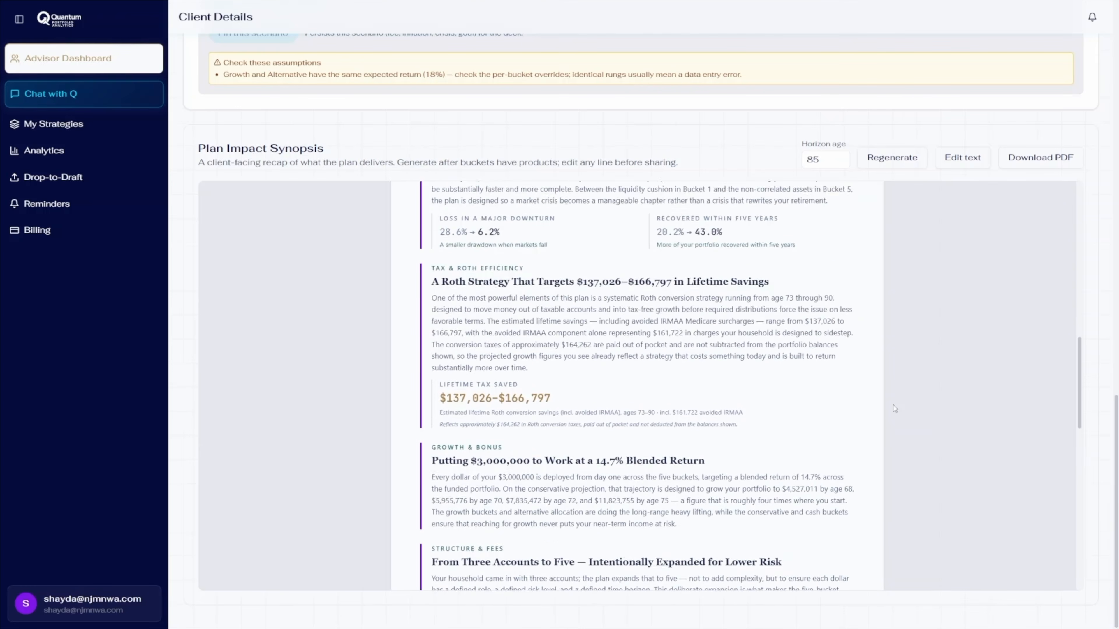
{"action": "scroll", "coordinate": [894, 410], "scroll_direction": "up", "scroll_amount": 6}
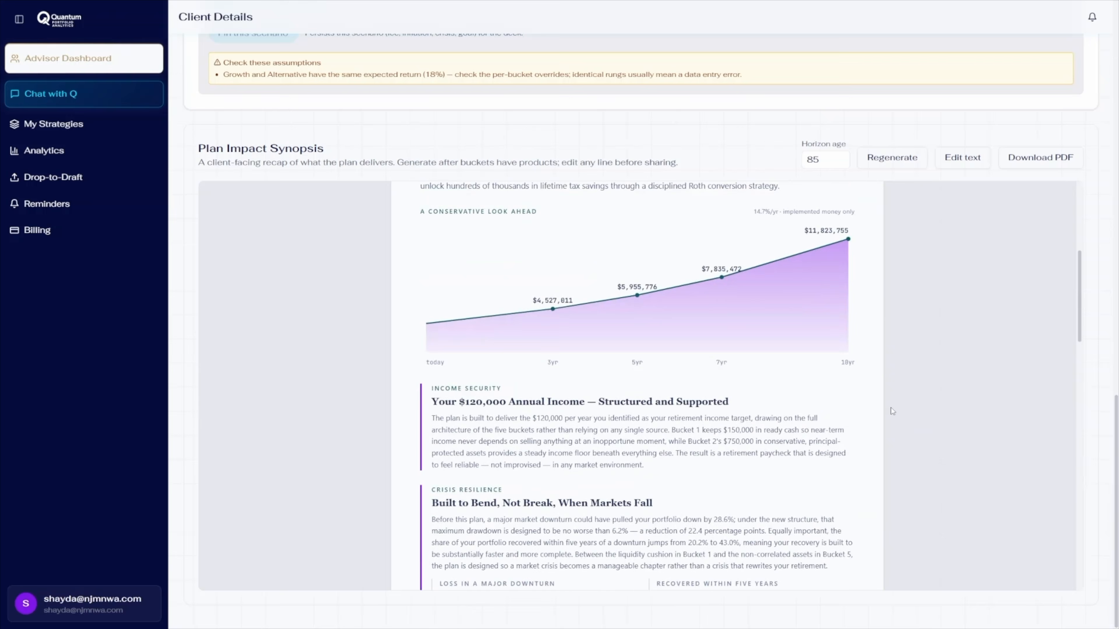
{"action": "scroll", "coordinate": [890, 411], "scroll_direction": "up", "scroll_amount": 6}
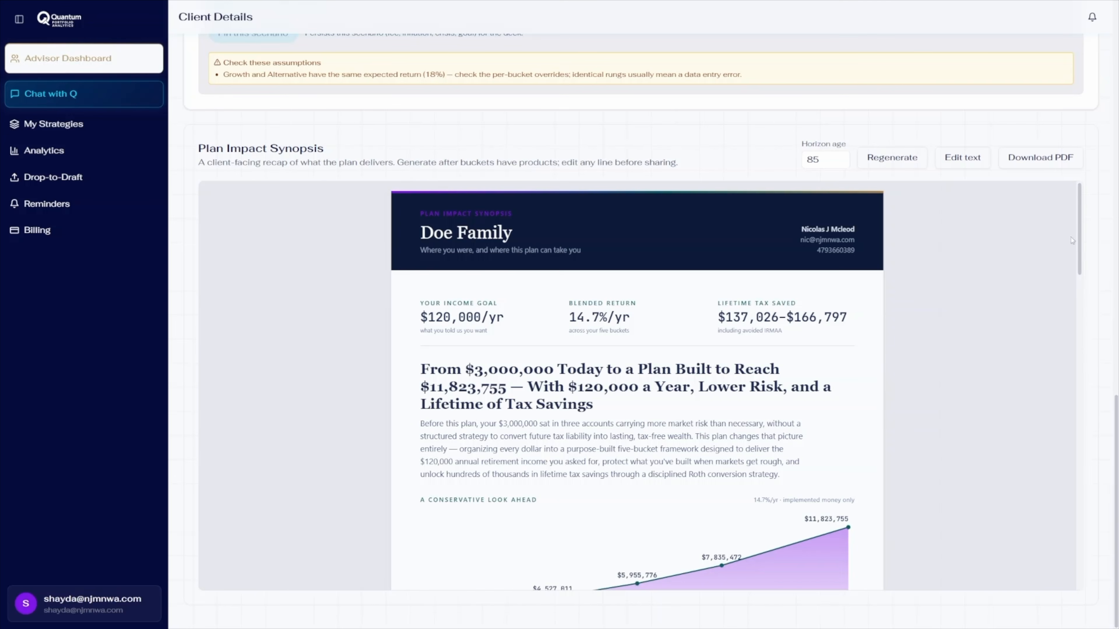
Switch the family's client details from Projections to the Quantum Retirement Score analysis
{"action": "scroll", "coordinate": [749, 172], "scroll_direction": "up", "scroll_amount": 6}
{"action": "scroll", "coordinate": [660, 258], "scroll_direction": "up", "scroll_amount": 15}
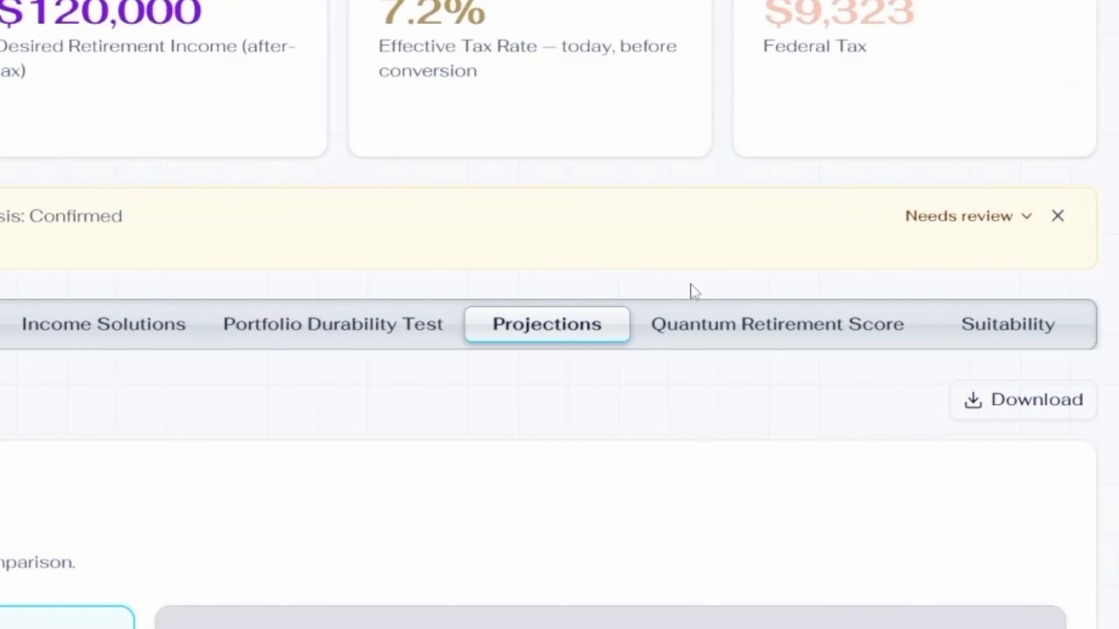
{"action": "left_click", "coordinate": [688, 323]}
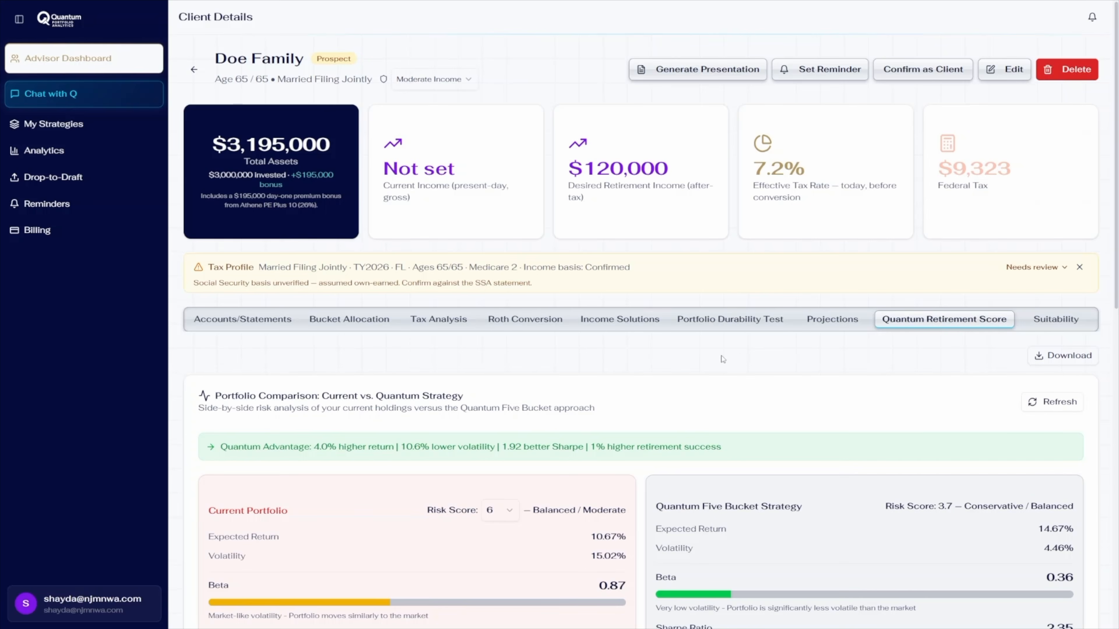
Examine the current portfolio versus Quantum Five Bucket Strategy cards and the metric comparison table beneath them
{"action": "scroll", "coordinate": [696, 340], "scroll_direction": "down", "scroll_amount": 2}
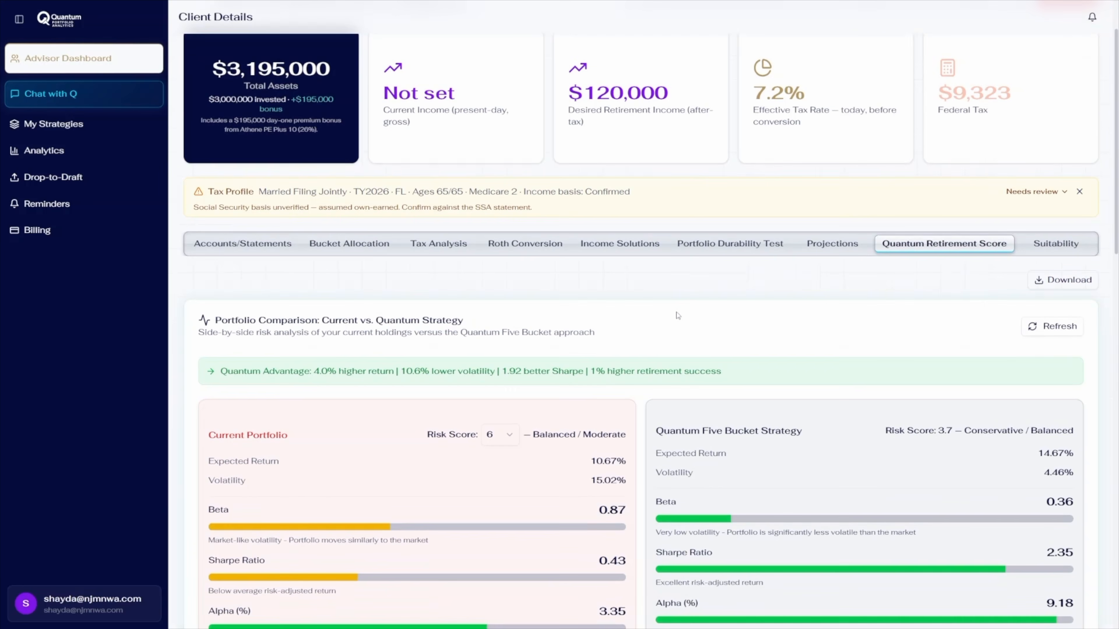
{"action": "scroll", "coordinate": [677, 317], "scroll_direction": "down", "scroll_amount": 2}
{"action": "scroll", "coordinate": [677, 316], "scroll_direction": "down", "scroll_amount": 2}
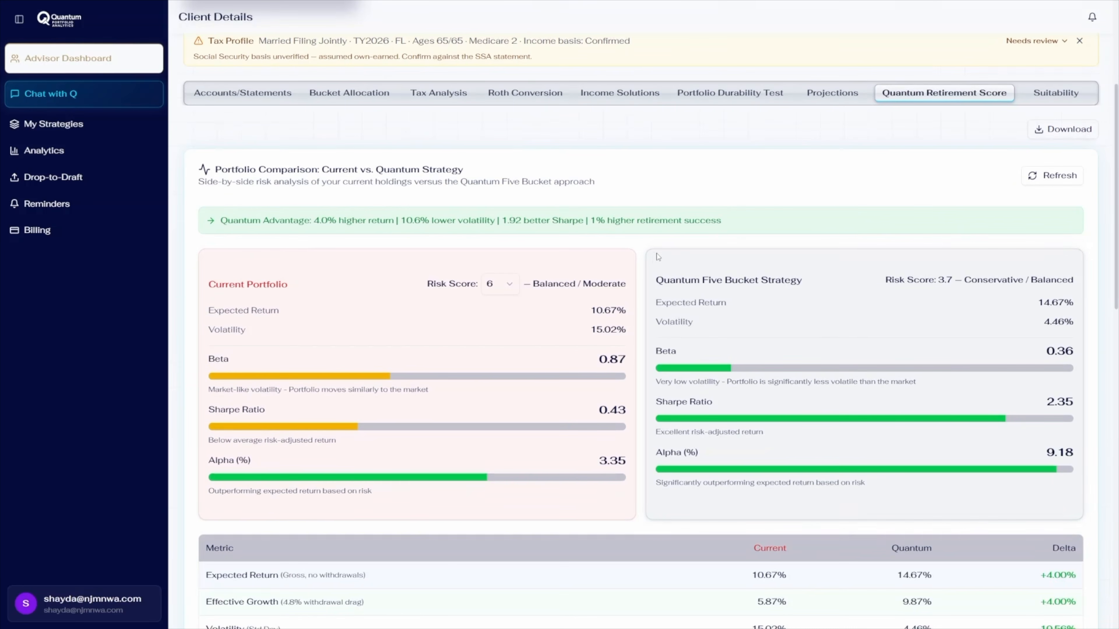
{"action": "scroll", "coordinate": [642, 282], "scroll_direction": "down", "scroll_amount": 1}
{"action": "scroll", "coordinate": [642, 295], "scroll_direction": "down", "scroll_amount": 2}
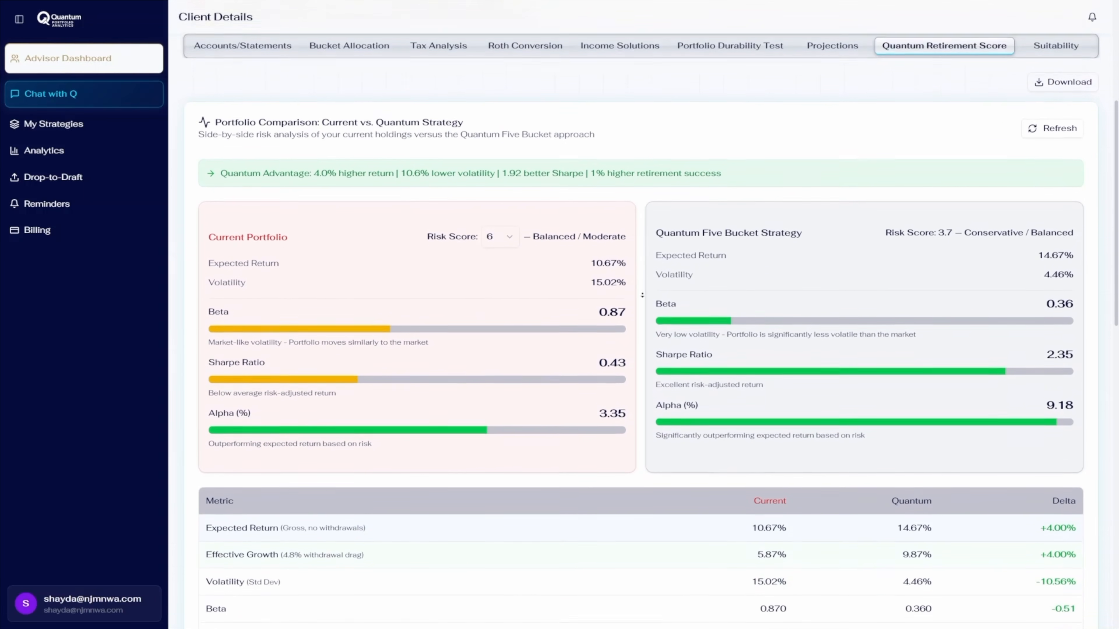
{"action": "scroll", "coordinate": [642, 295], "scroll_direction": "down", "scroll_amount": 2}
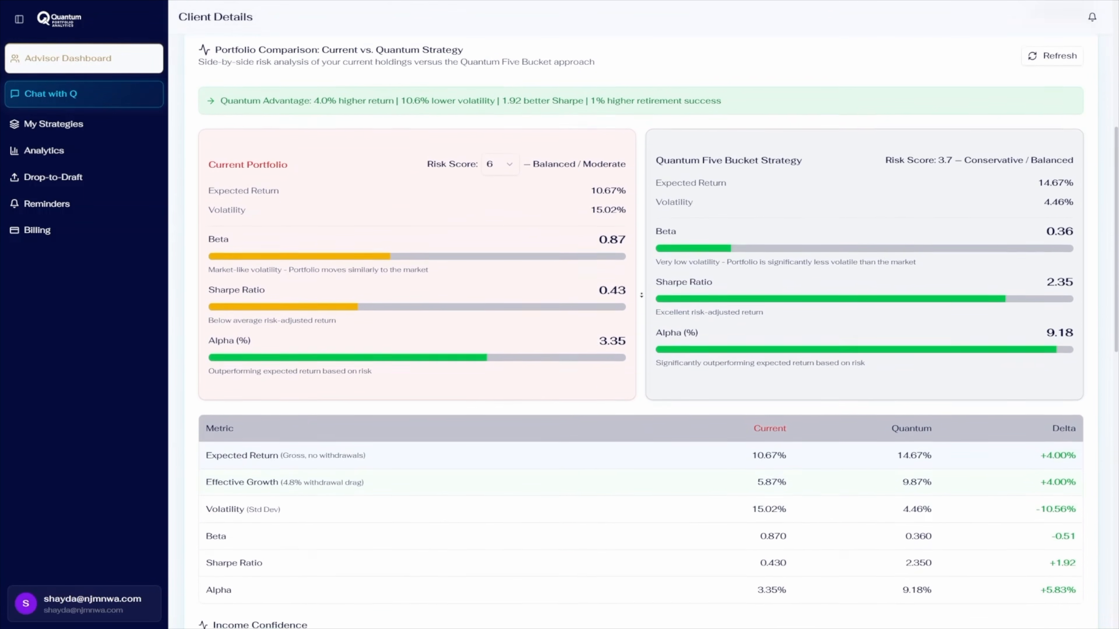
{"action": "scroll", "coordinate": [642, 296], "scroll_direction": "down", "scroll_amount": 2}
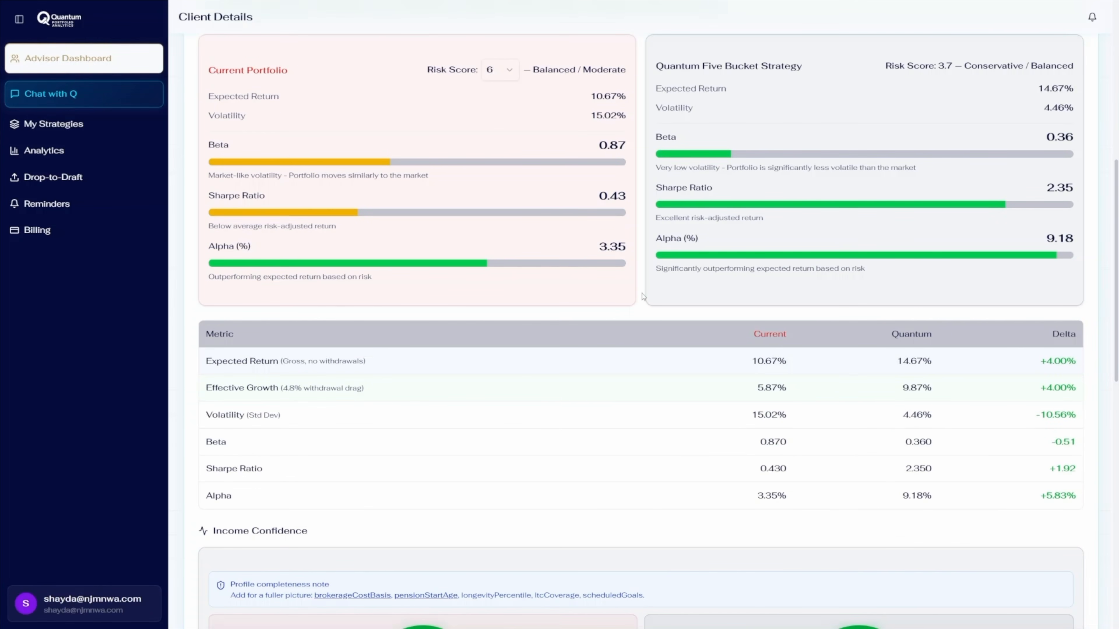
{"action": "middle_click", "coordinate": [642, 295]}
{"action": "scroll", "coordinate": [641, 315], "scroll_direction": "down", "scroll_amount": 1}
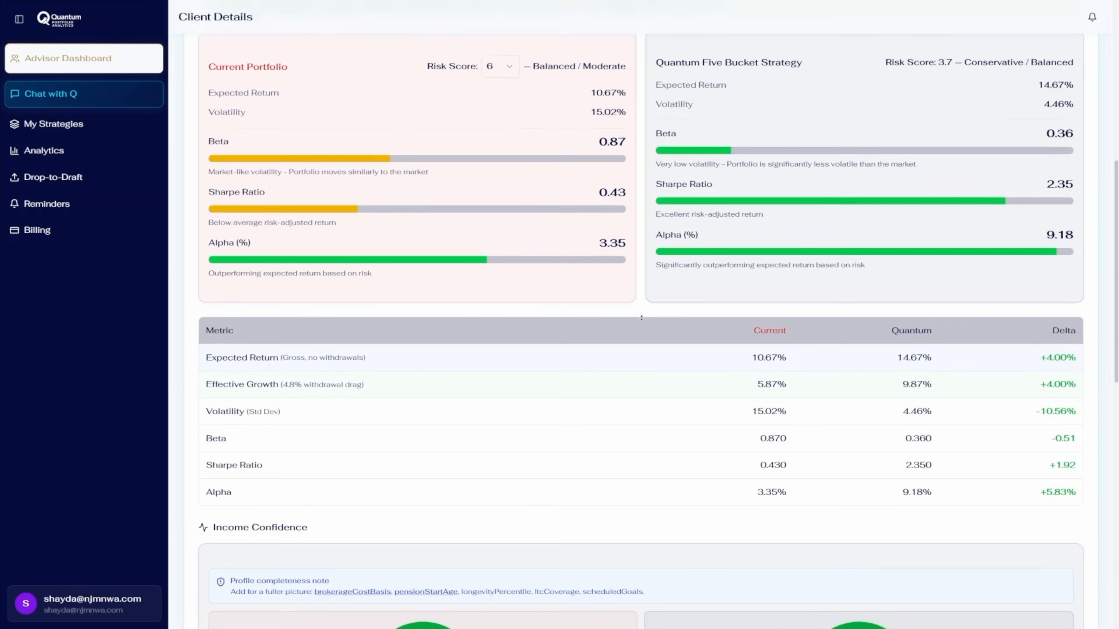
Review the Income Confidence section, including both score gauges, the attention-required notes, resilience grade and inflation assumption
{"action": "scroll", "coordinate": [639, 331], "scroll_direction": "down", "scroll_amount": 4}
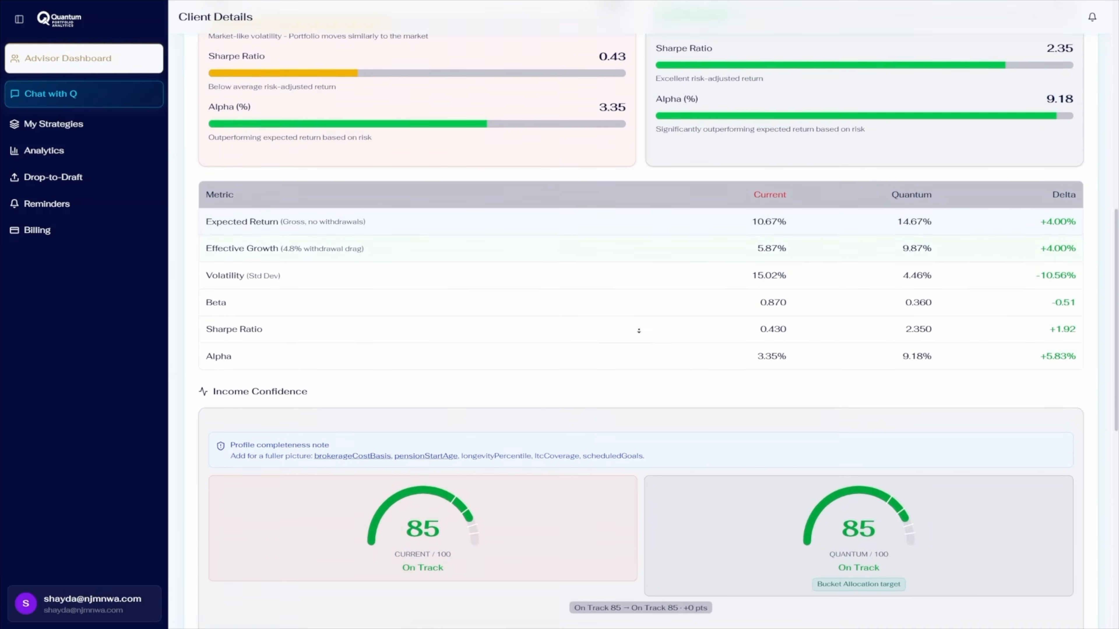
{"action": "scroll", "coordinate": [639, 330], "scroll_direction": "down", "scroll_amount": 4}
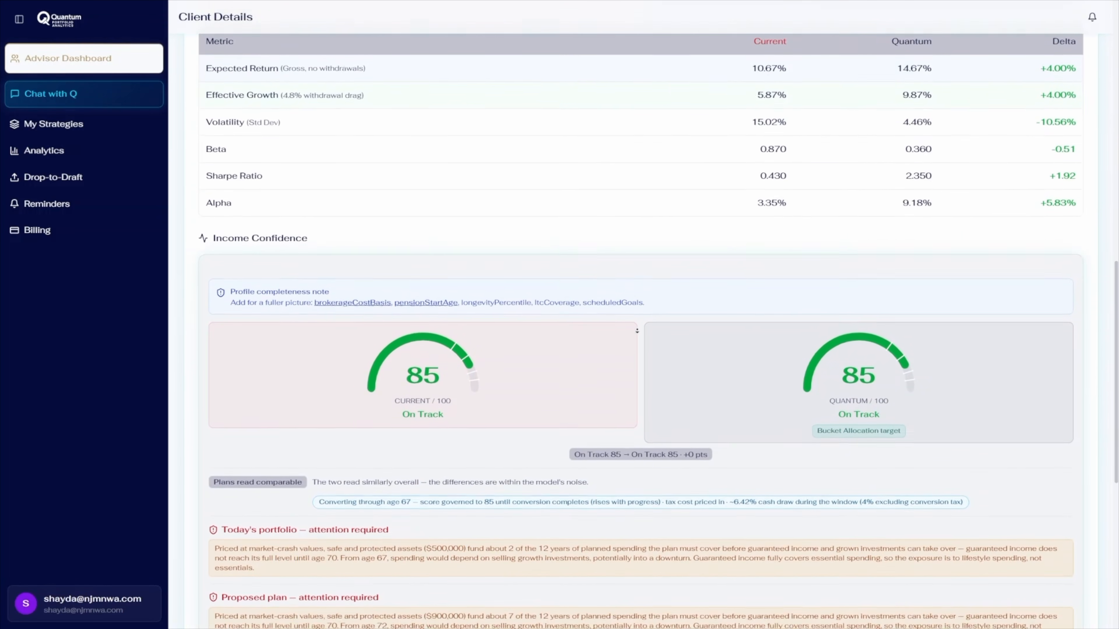
{"action": "scroll", "coordinate": [637, 331], "scroll_direction": "down", "scroll_amount": 4}
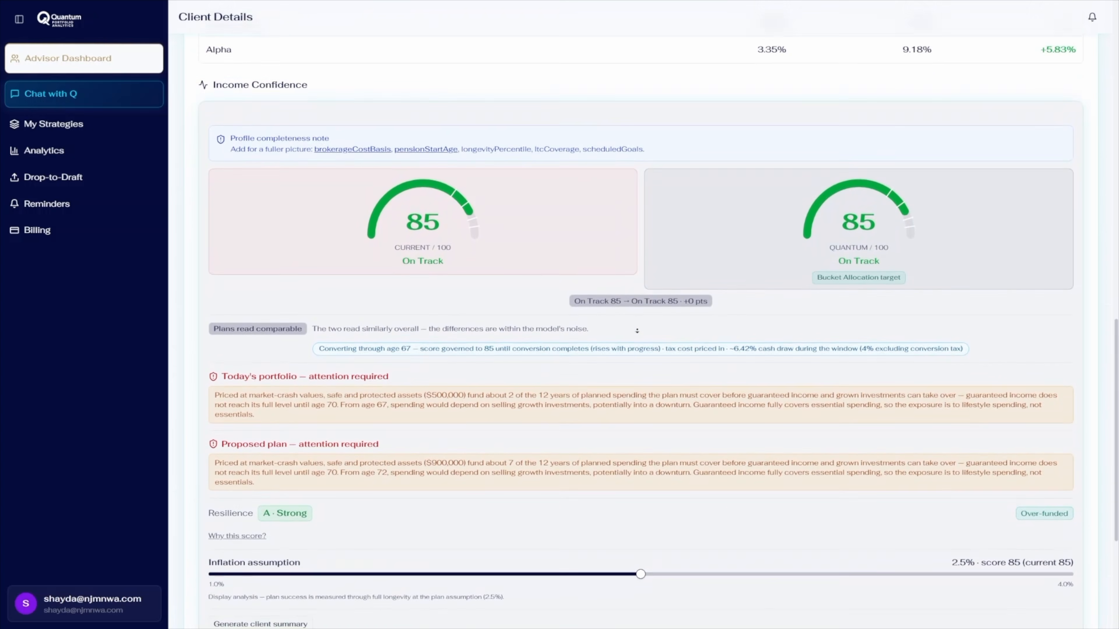
{"action": "scroll", "coordinate": [637, 331], "scroll_direction": "down", "scroll_amount": 2}
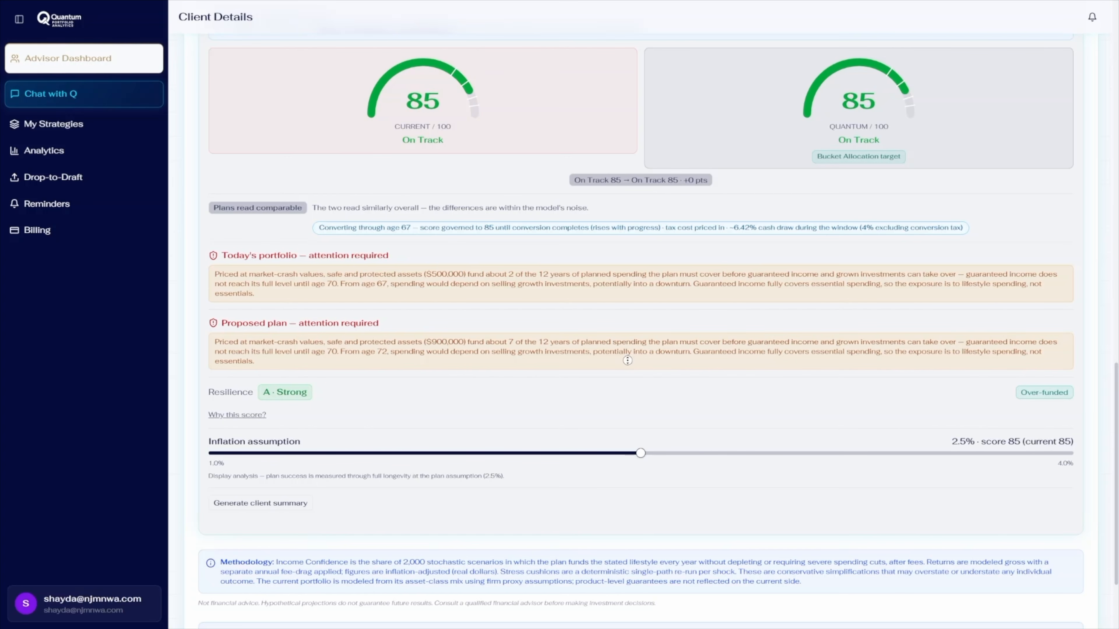
{"action": "scroll", "coordinate": [626, 251], "scroll_direction": "up", "scroll_amount": 1}
{"action": "scroll", "coordinate": [626, 251], "scroll_direction": "up", "scroll_amount": 5}
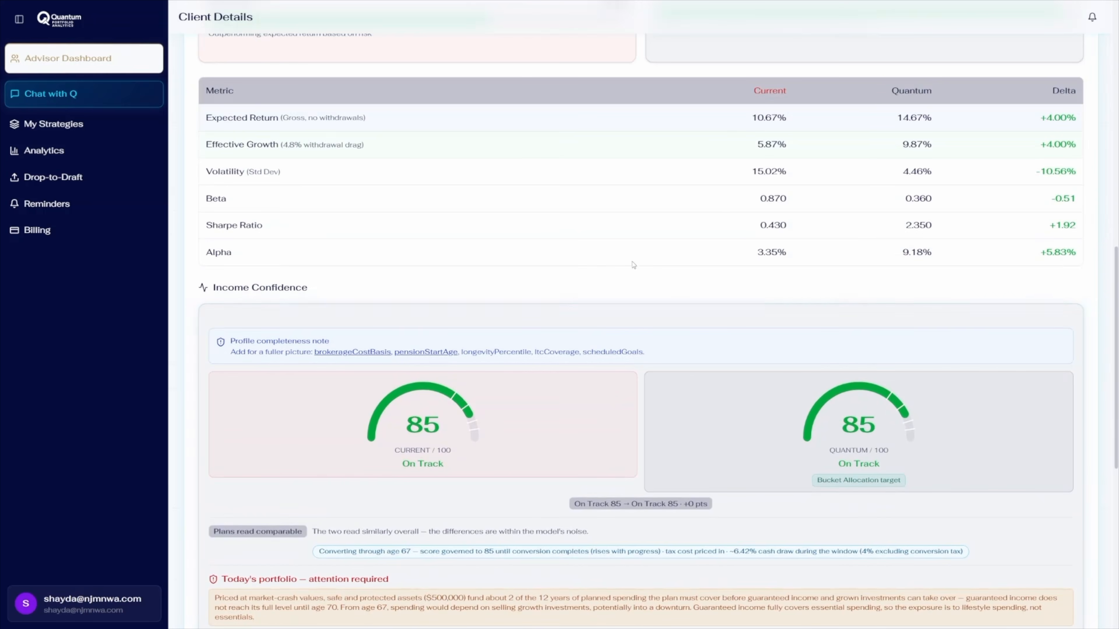
Open the explanation of the Quantum income confidence score and read its cap warnings and limiting factors
{"action": "left_click", "coordinate": [879, 423]}
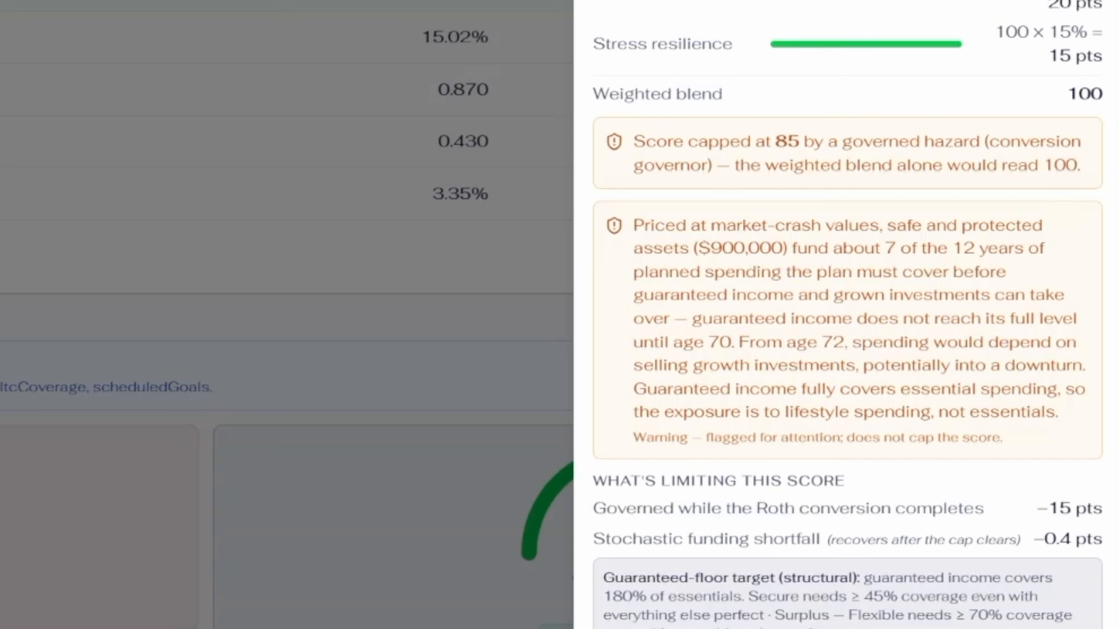
{"action": "scroll", "coordinate": [848, 315], "scroll_direction": "down", "scroll_amount": 2}
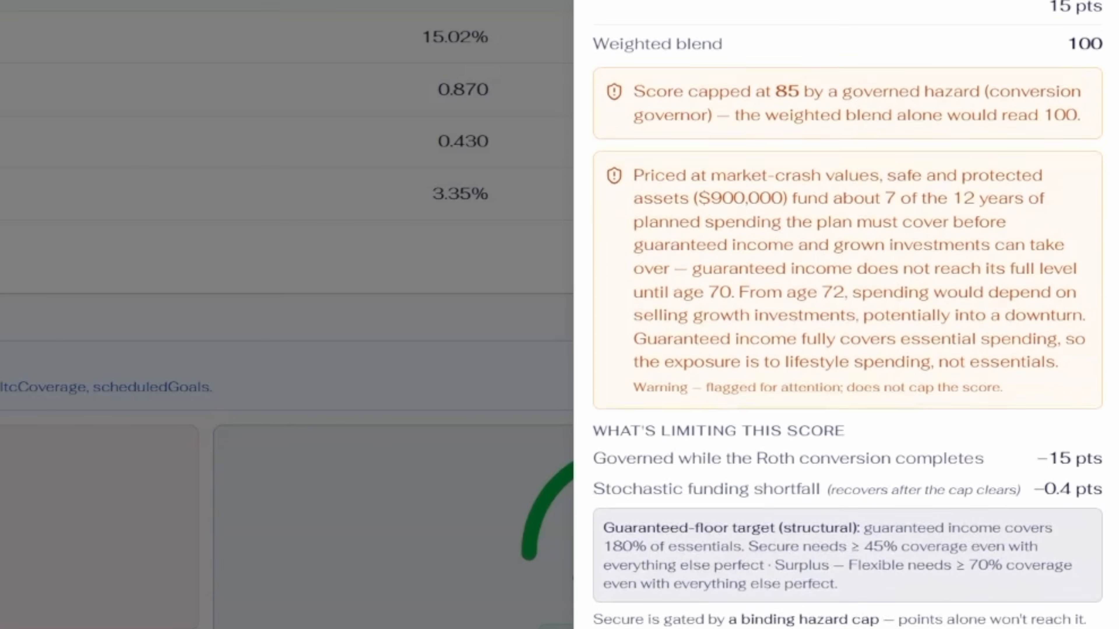
{"action": "scroll", "coordinate": [848, 315], "scroll_direction": "down", "scroll_amount": 2}
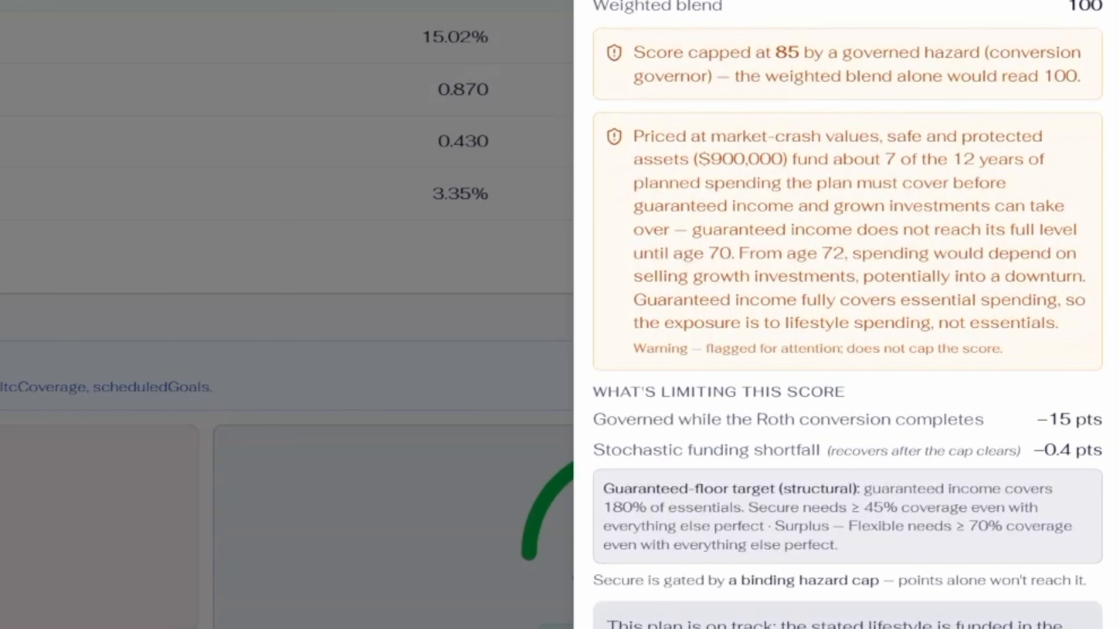
{"action": "scroll", "coordinate": [1117, 157], "scroll_direction": "down", "scroll_amount": 1}
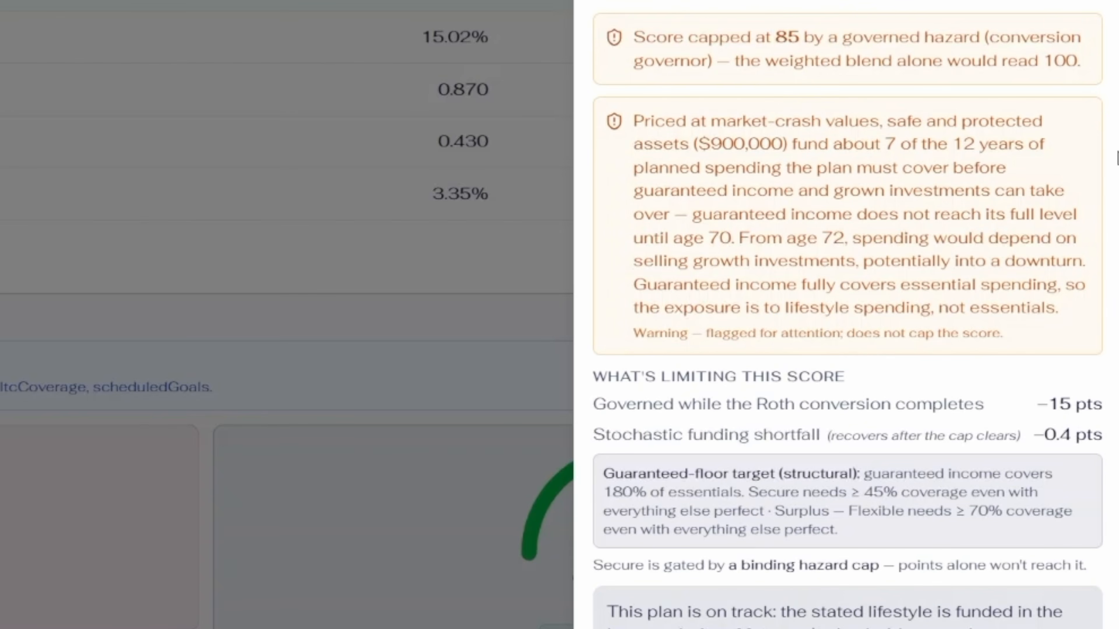
{"action": "scroll", "coordinate": [1117, 158], "scroll_direction": "down", "scroll_amount": 3}
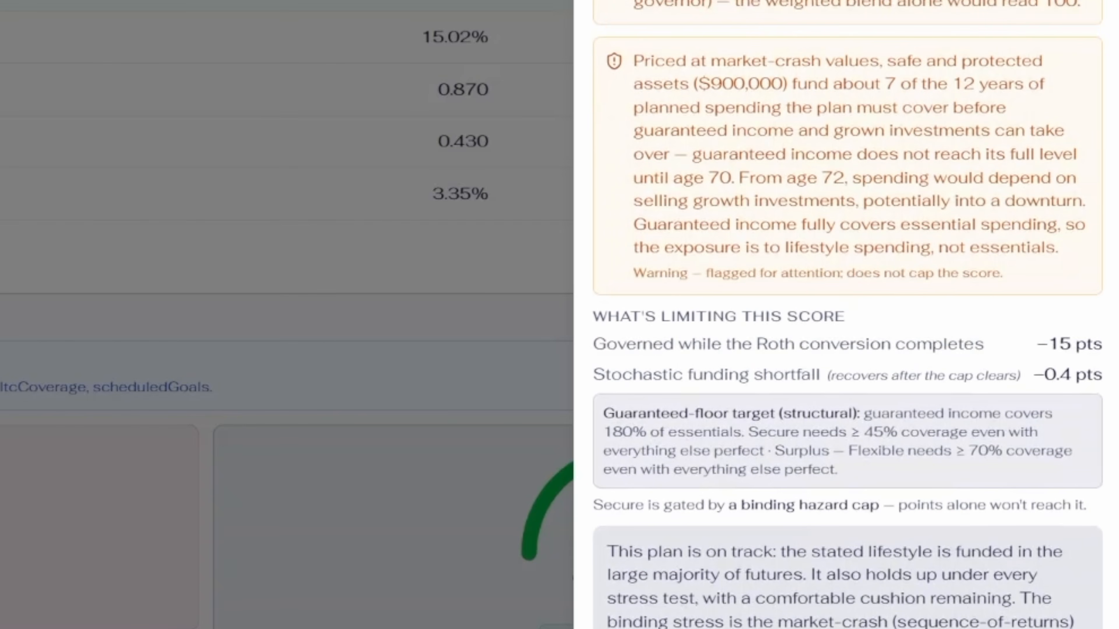
{"action": "scroll", "coordinate": [1108, 265], "scroll_direction": "down", "scroll_amount": 20}
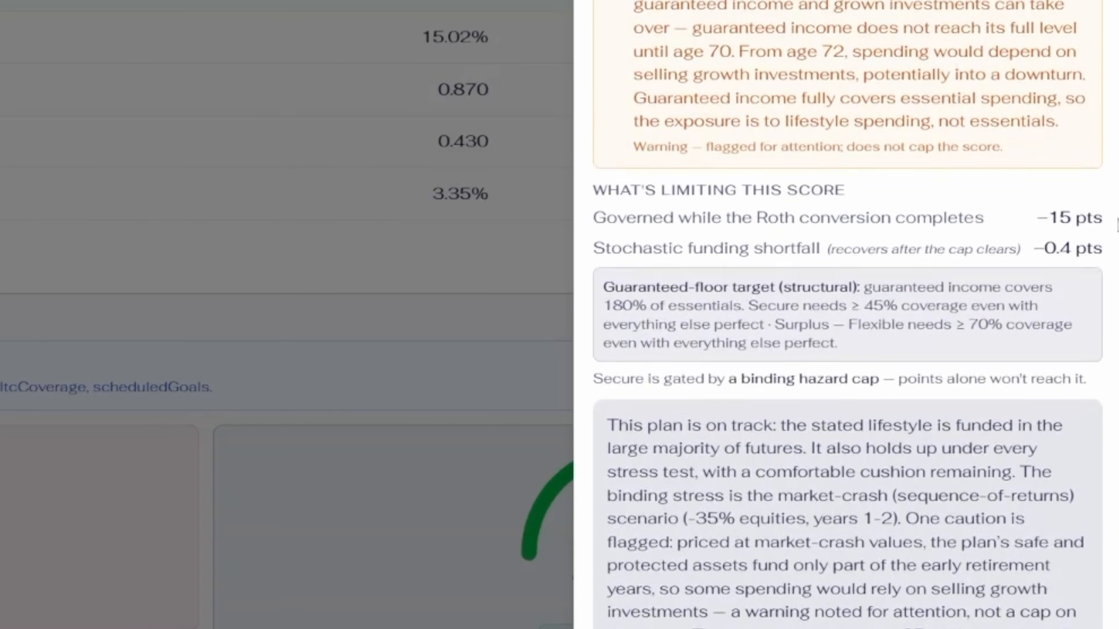
Examine the score explanation's stress battery, score drivers, return and risk comparisons, Roth conversion plan and score-moving options
{"action": "scroll", "coordinate": [1106, 333], "scroll_direction": "down", "scroll_amount": 20}
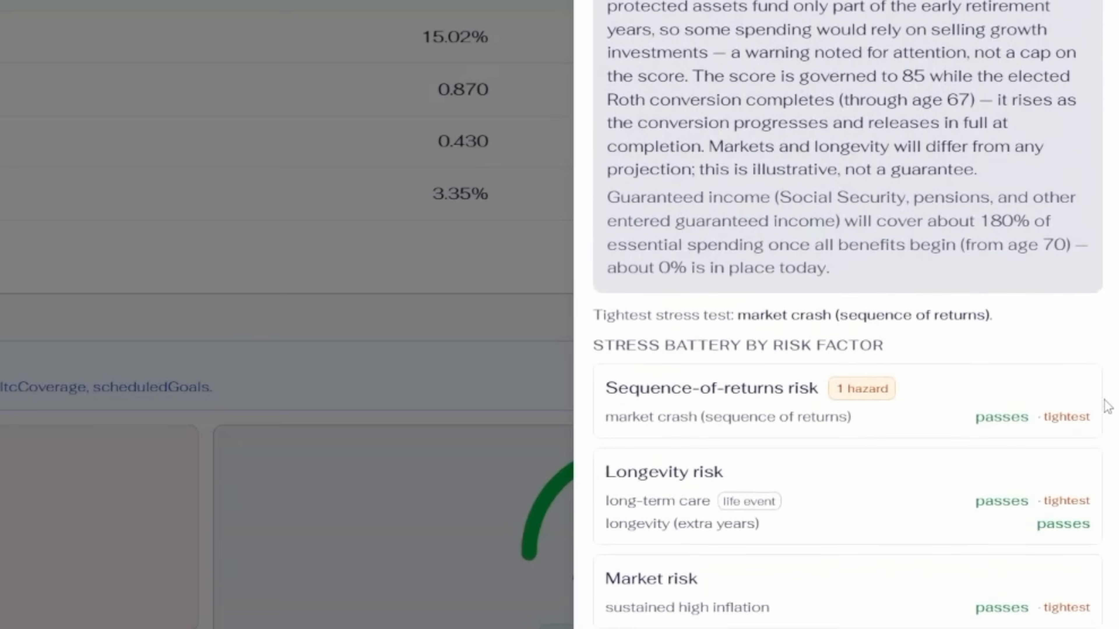
{"action": "scroll", "coordinate": [1109, 446], "scroll_direction": "down", "scroll_amount": 10}
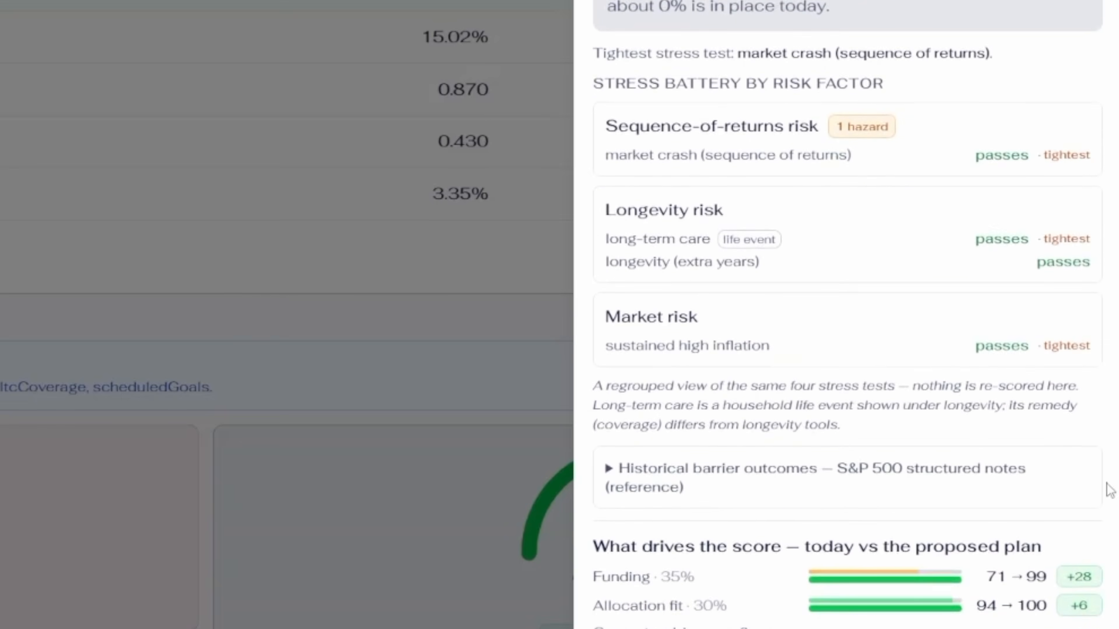
{"action": "scroll", "coordinate": [1109, 517], "scroll_direction": "down", "scroll_amount": 11}
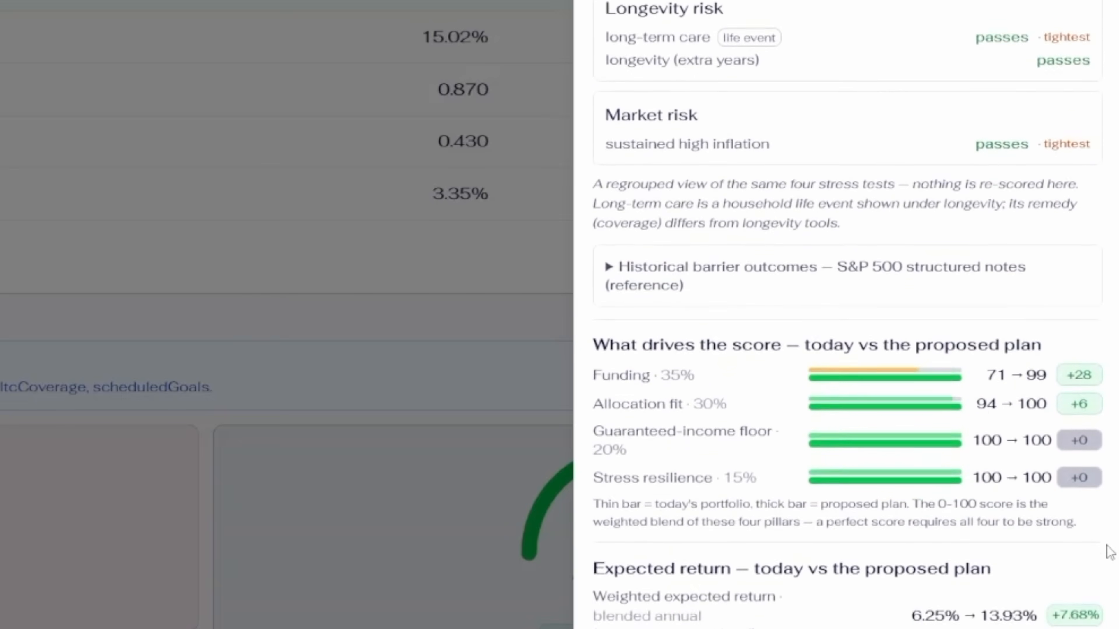
{"action": "scroll", "coordinate": [1114, 595], "scroll_direction": "down", "scroll_amount": 4}
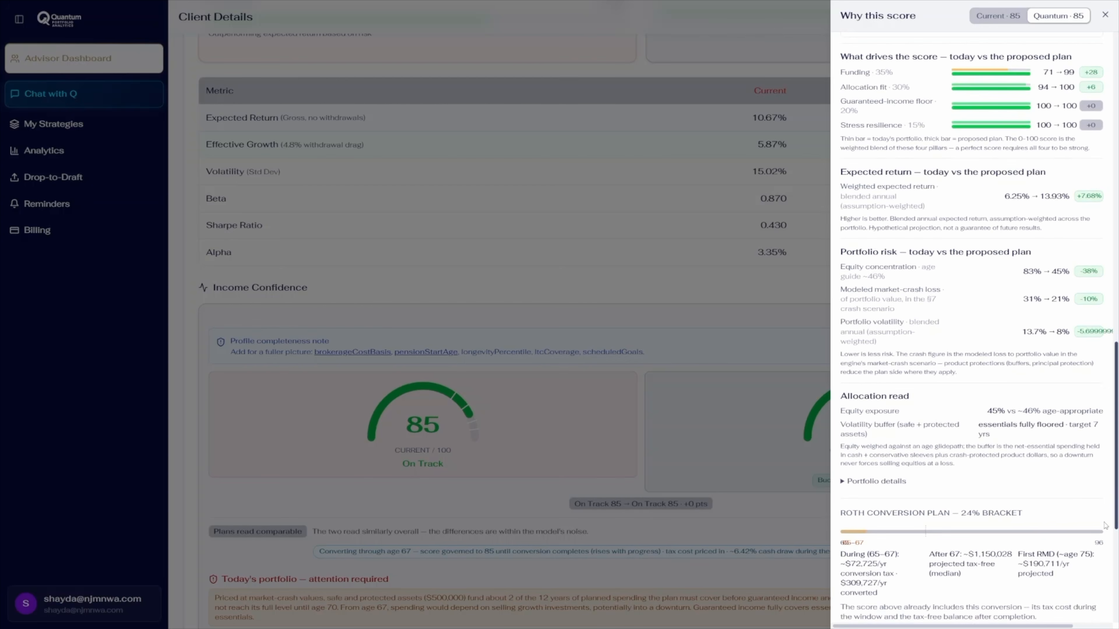
{"action": "scroll", "coordinate": [1105, 525], "scroll_direction": "down", "scroll_amount": 2}
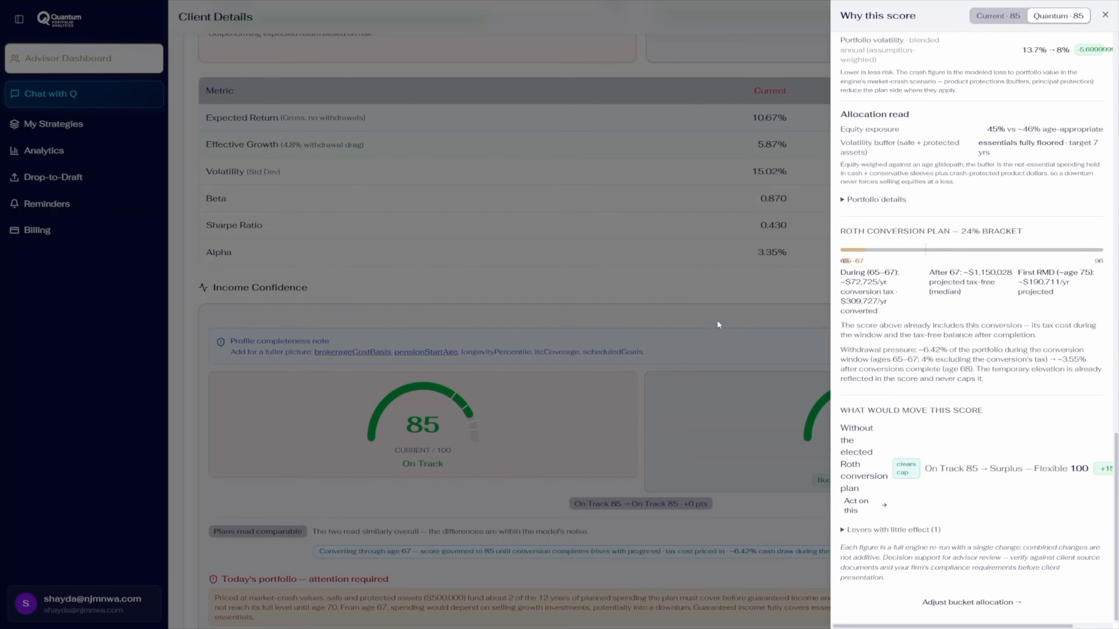
Close the score explanation and switch the client details to the Portfolio Durability Test
{"action": "left_click", "coordinate": [722, 230]}
{"action": "scroll", "coordinate": [722, 255], "scroll_direction": "up", "scroll_amount": 10}
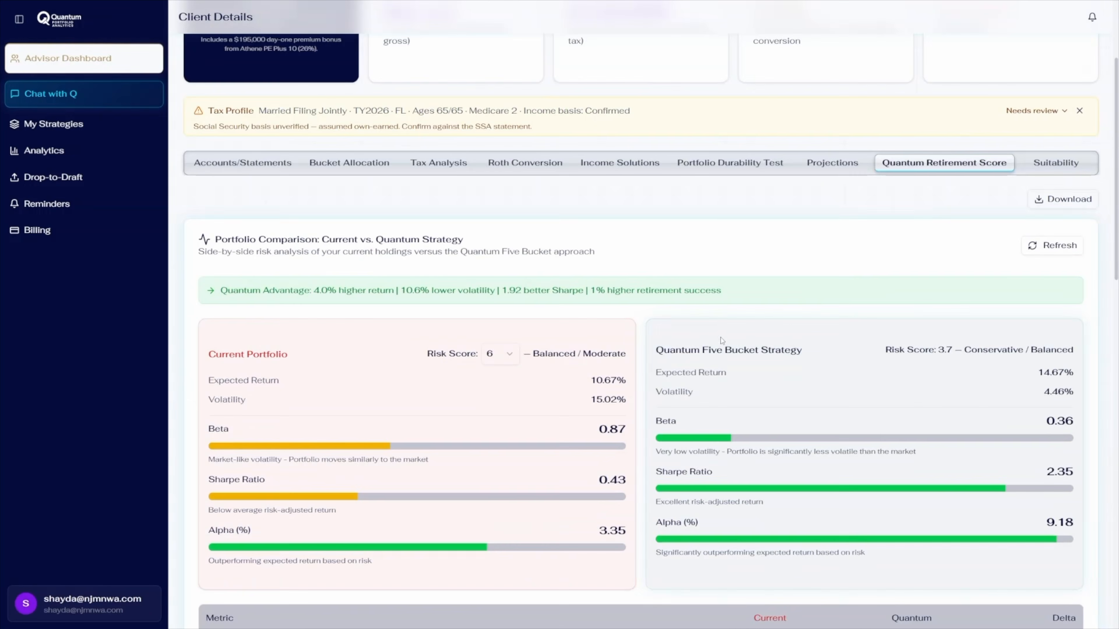
{"action": "left_click", "coordinate": [747, 165]}
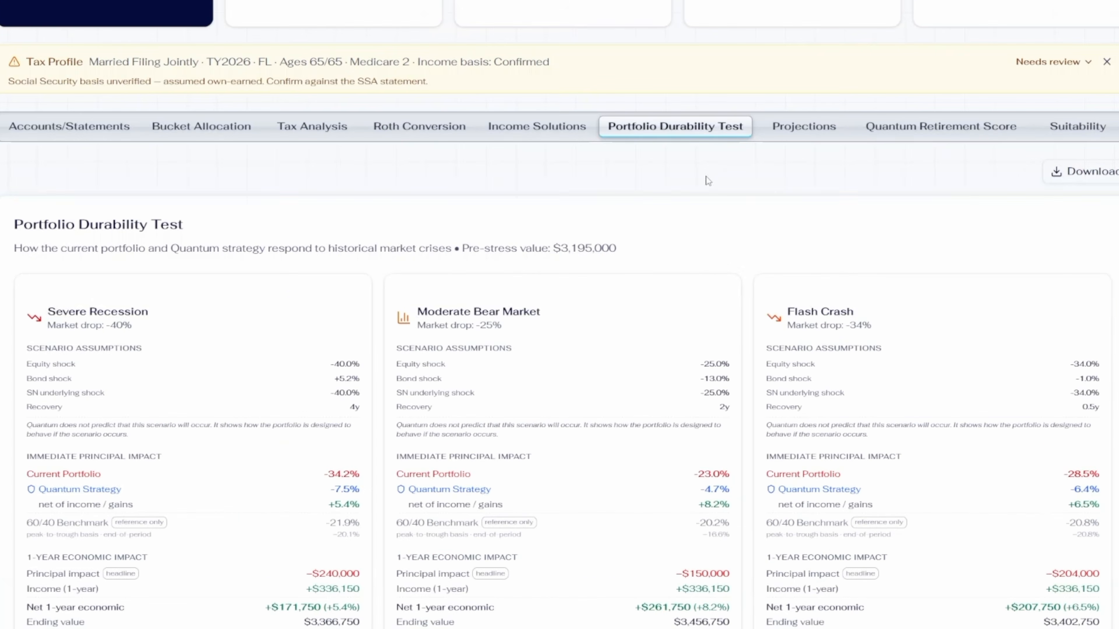
Compare the Severe Recession, Moderate Bear Market and Flash Crash scenarios from assumptions through income continuation, barrier status and recovery projections
{"action": "scroll", "coordinate": [720, 182], "scroll_direction": "down", "scroll_amount": 2}
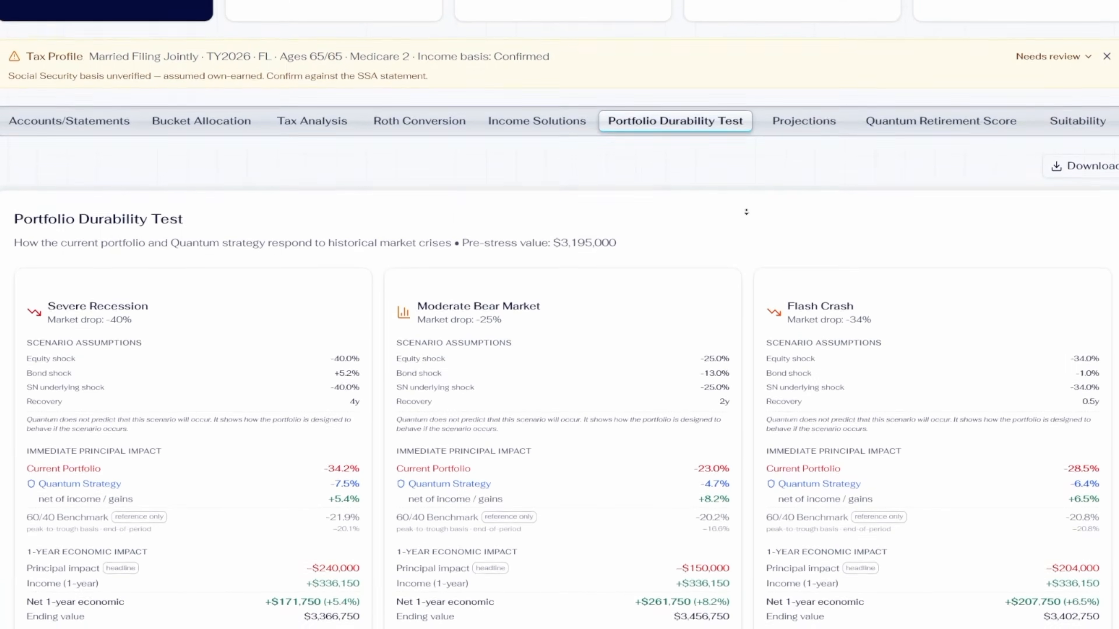
{"action": "scroll", "coordinate": [747, 218], "scroll_direction": "down", "scroll_amount": 4}
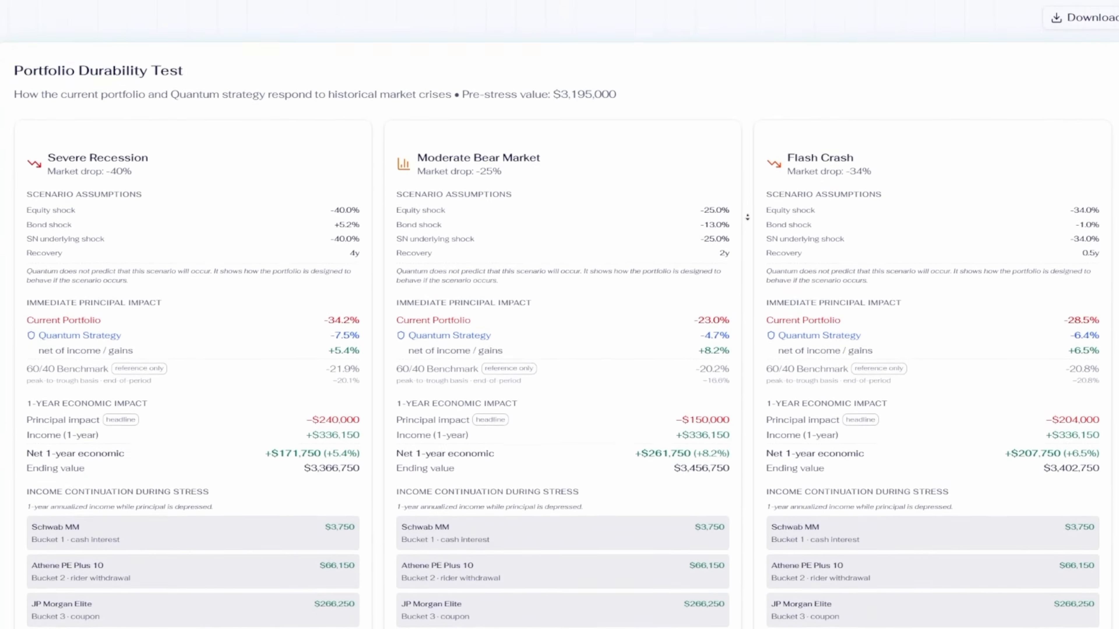
{"action": "scroll", "coordinate": [747, 218], "scroll_direction": "down", "scroll_amount": 4}
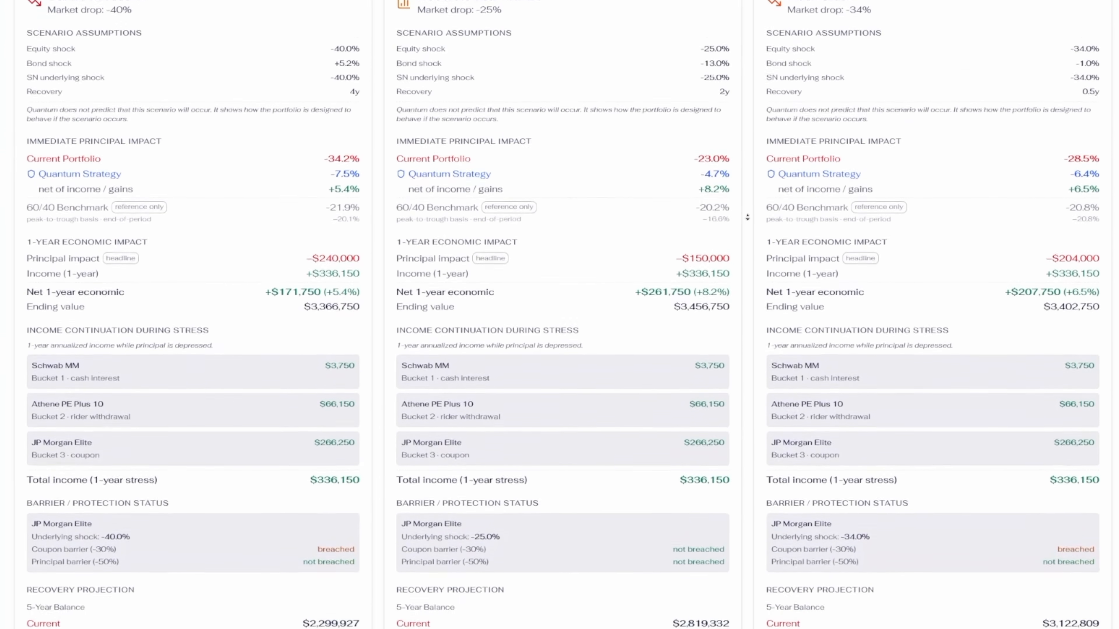
{"action": "scroll", "coordinate": [747, 217], "scroll_direction": "down", "scroll_amount": 1}
{"action": "scroll", "coordinate": [747, 217], "scroll_direction": "down", "scroll_amount": 4}
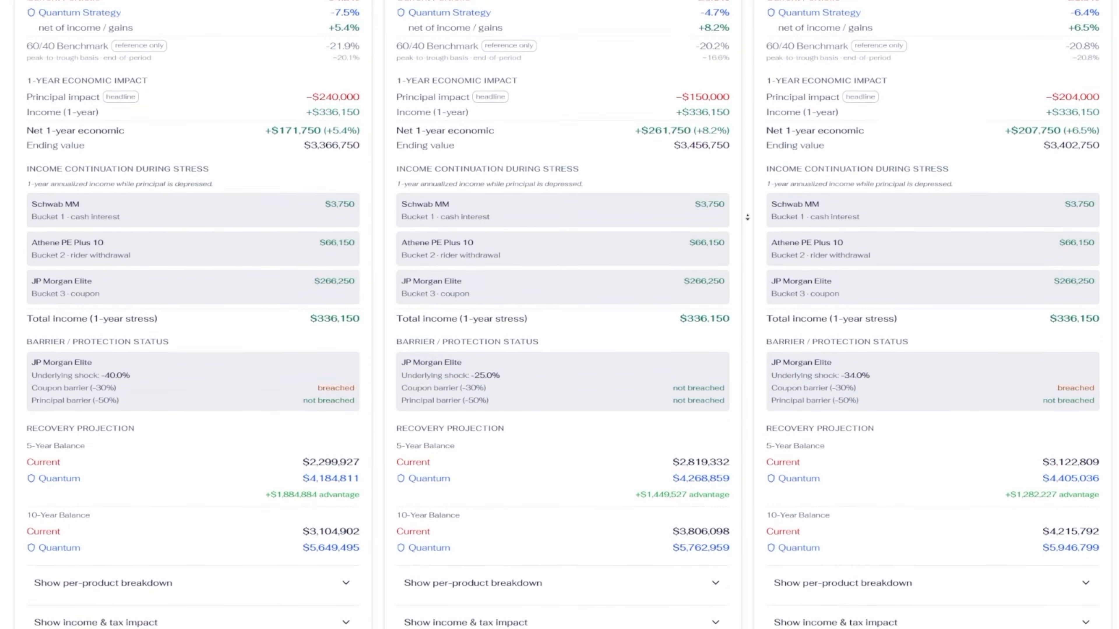
{"action": "scroll", "coordinate": [747, 217], "scroll_direction": "down", "scroll_amount": 2}
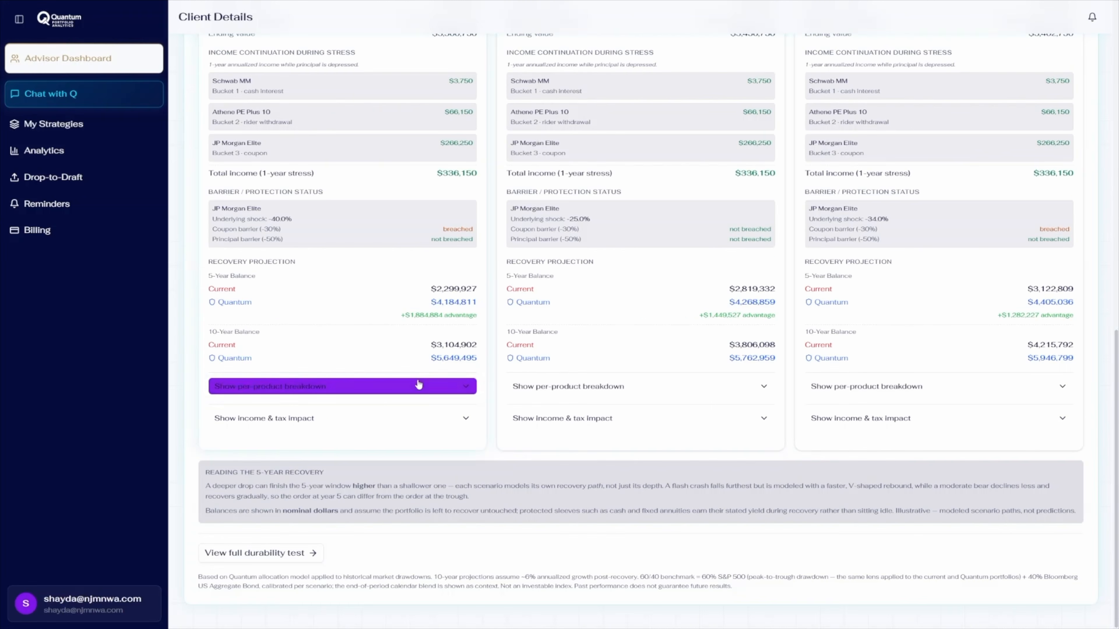
Expand the per-product breakdown for all three crash scenarios and review each product's impact, totals and stress-method disclosures
{"action": "left_click", "coordinate": [419, 384]}
{"action": "left_click", "coordinate": [525, 395]}
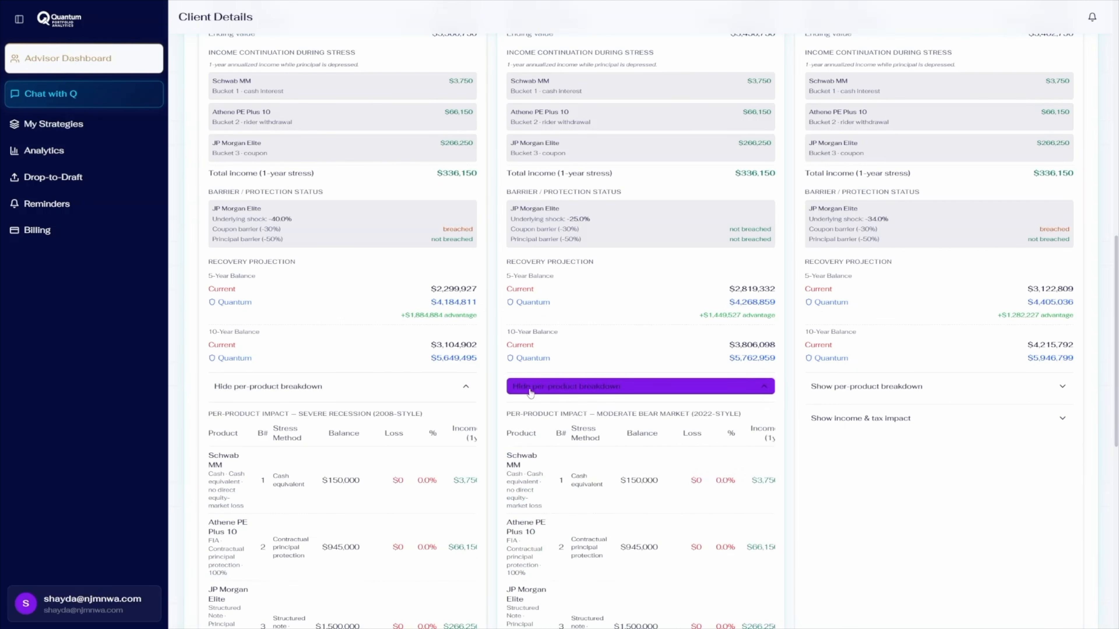
{"action": "left_click", "coordinate": [907, 395]}
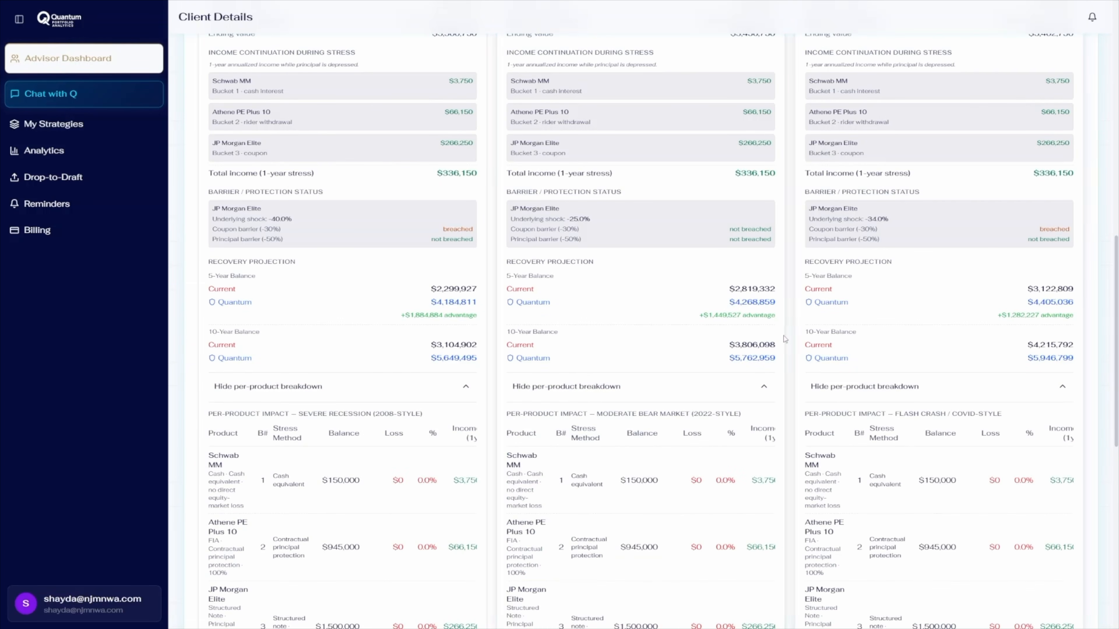
{"action": "scroll", "coordinate": [791, 327], "scroll_direction": "down", "scroll_amount": 2}
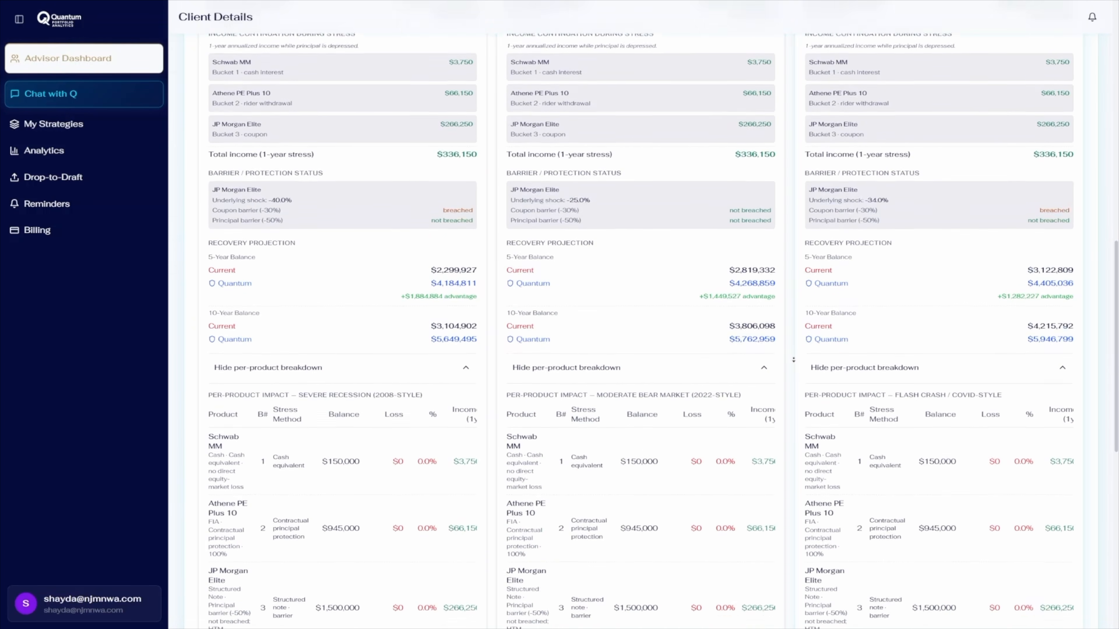
{"action": "scroll", "coordinate": [792, 363], "scroll_direction": "down", "scroll_amount": 4}
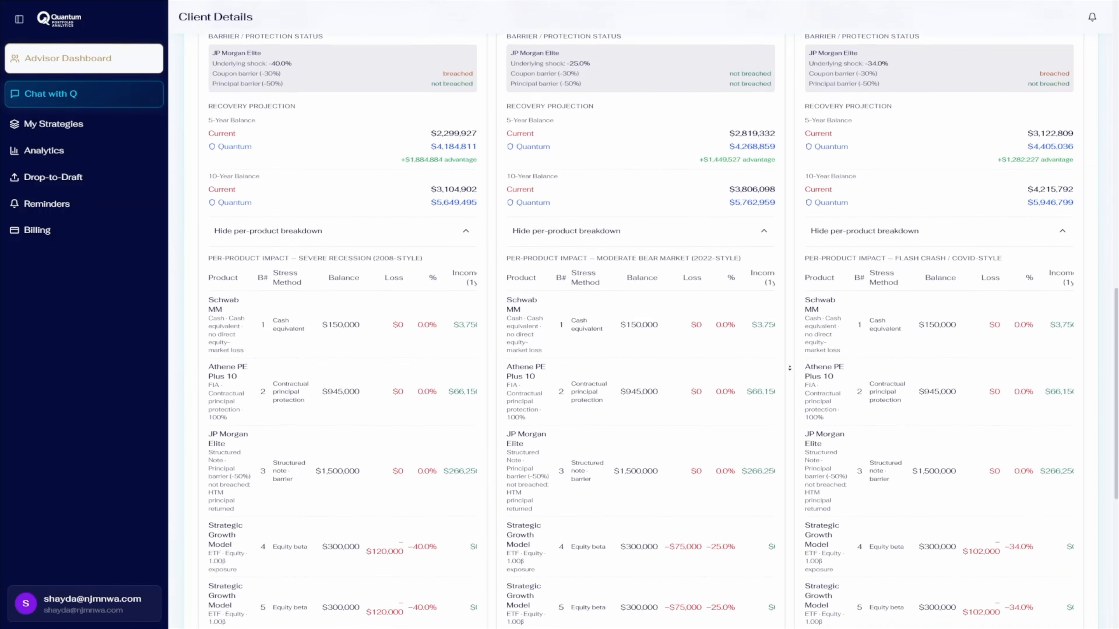
{"action": "scroll", "coordinate": [789, 370], "scroll_direction": "down", "scroll_amount": 5}
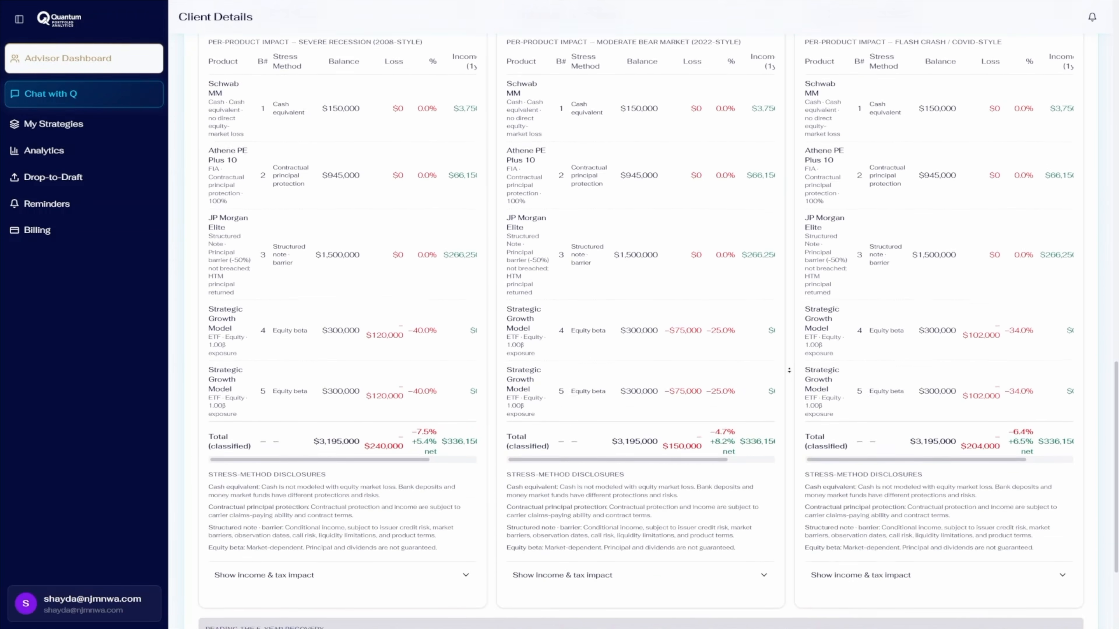
{"action": "scroll", "coordinate": [789, 370], "scroll_direction": "down", "scroll_amount": 1}
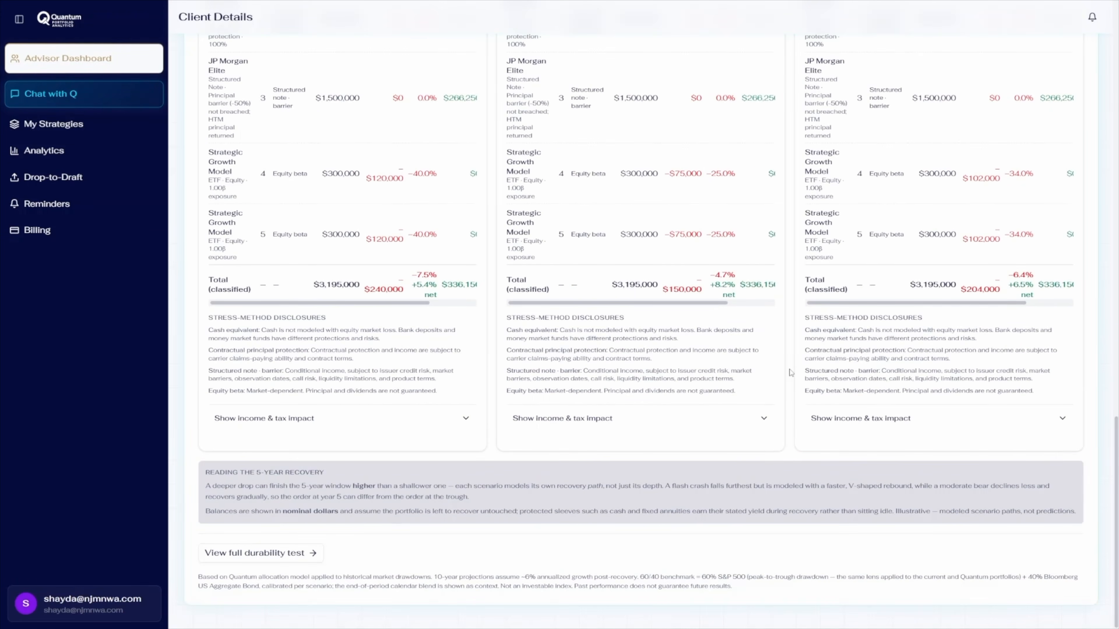
Expand the Severe Recession income and tax impact to review its recovery-year income and tax drag, and open the full durability test
{"action": "left_click", "coordinate": [445, 416]}
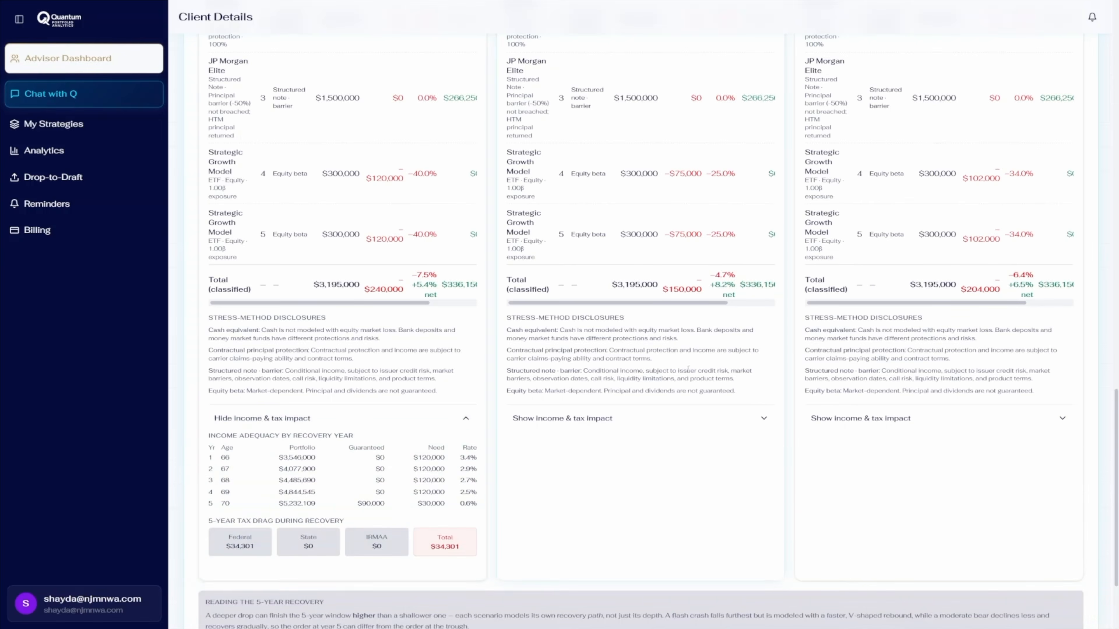
{"action": "scroll", "coordinate": [414, 533], "scroll_direction": "down", "scroll_amount": 3}
{"action": "left_click", "coordinate": [238, 556]}
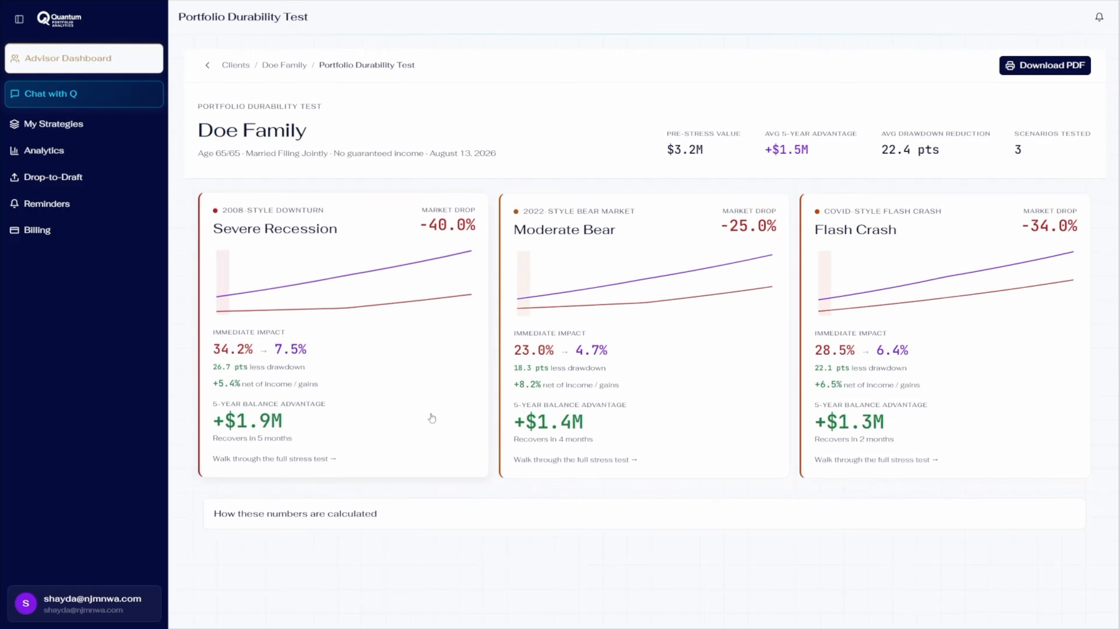
Open the Severe Recession full stress test, review it from the recovery chart to the per-product breakdown, and close it
{"action": "left_click", "coordinate": [402, 325]}
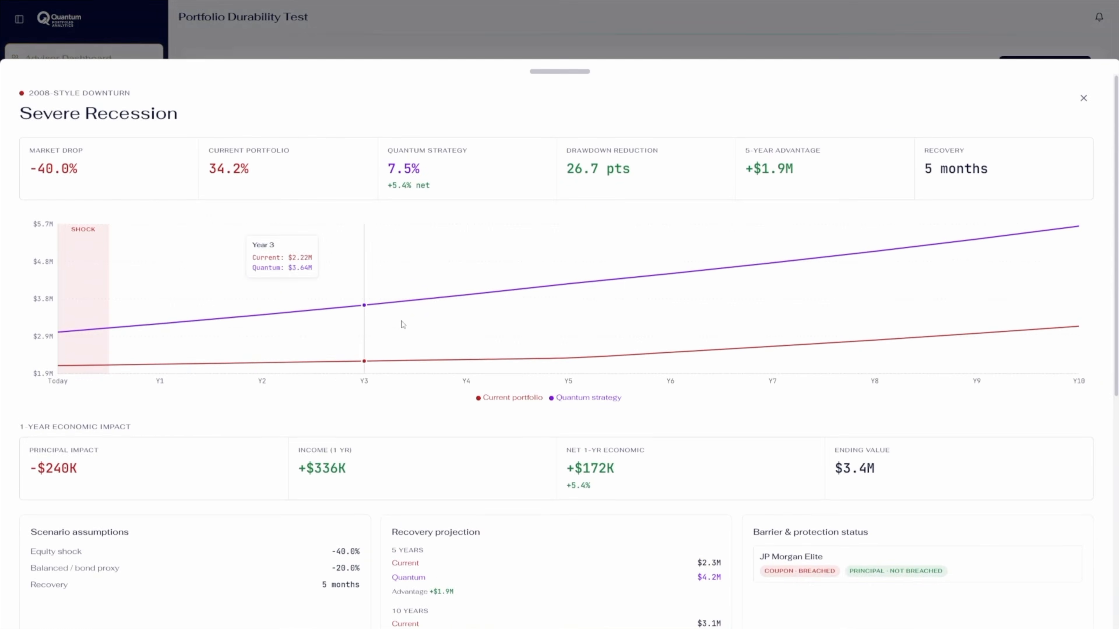
{"action": "scroll", "coordinate": [435, 354], "scroll_direction": "down", "scroll_amount": 10}
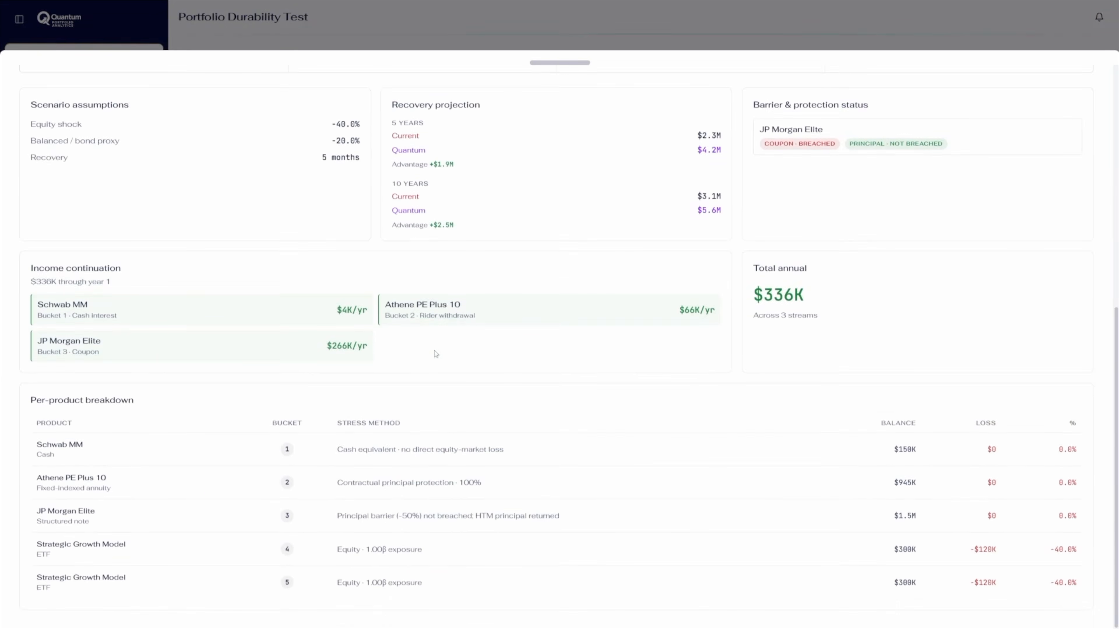
{"action": "scroll", "coordinate": [436, 354], "scroll_direction": "up", "scroll_amount": 10}
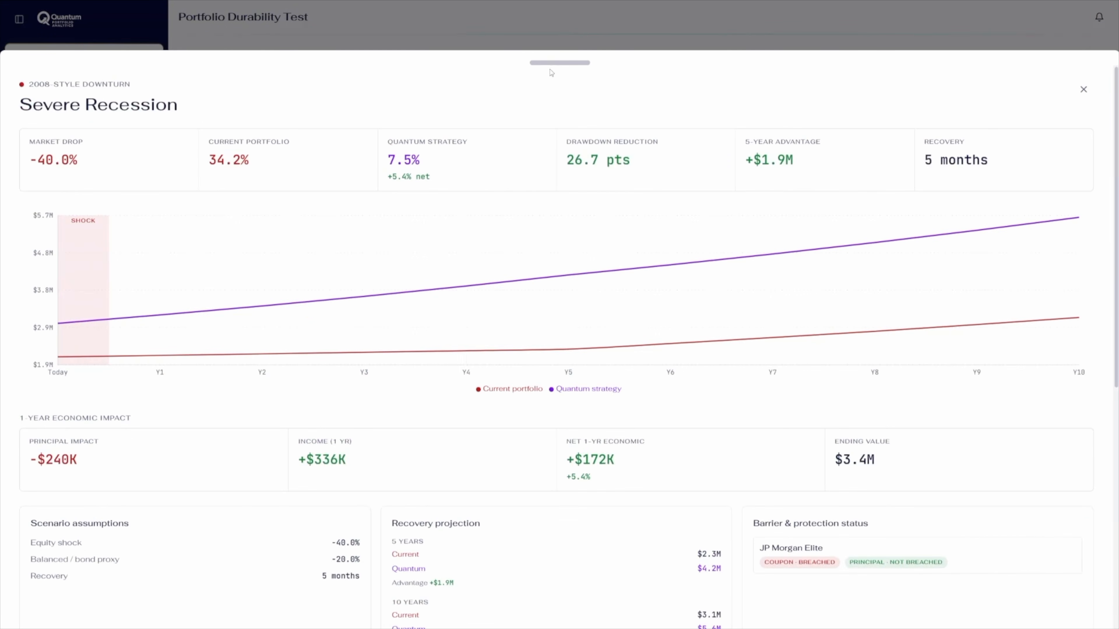
{"action": "left_click_drag", "start_coordinate": [552, 70], "coordinate": [554, 580]}
Open the Moderate Bear full stress test, look through its details, and close it to return to the scenario overview
{"action": "left_click", "coordinate": [608, 282]}
{"action": "scroll", "coordinate": [544, 315], "scroll_direction": "down", "scroll_amount": 10}
{"action": "scroll", "coordinate": [545, 315], "scroll_direction": "up", "scroll_amount": 10}
{"action": "right_click", "coordinate": [503, 165]}
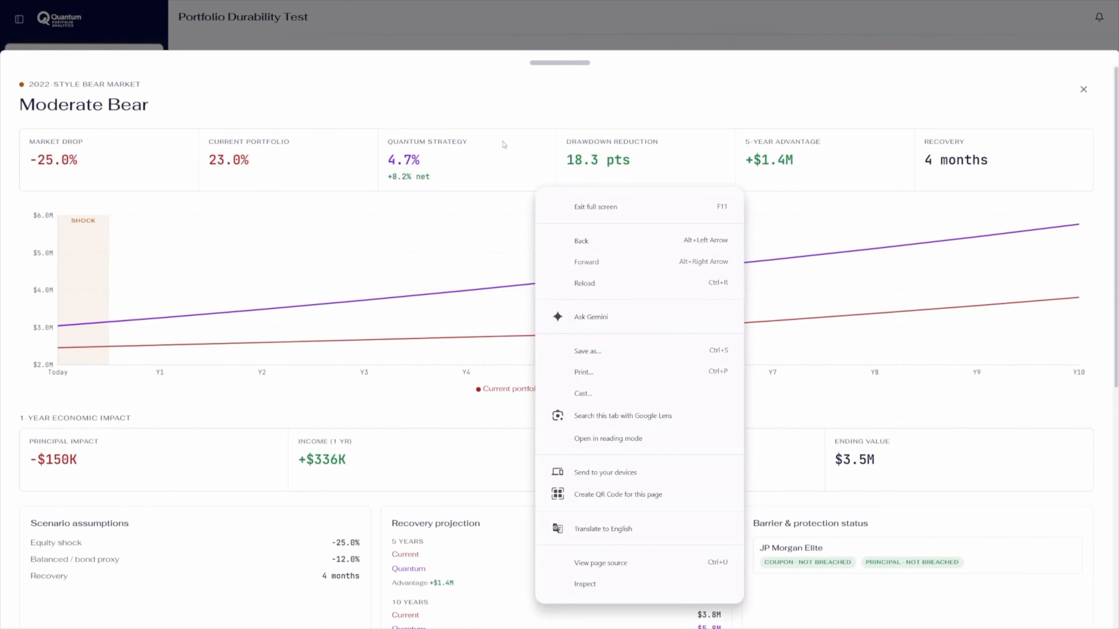
{"action": "left_click", "coordinate": [544, 44]}
Open the PDF print preview of the Portfolio Durability Test and look through its Severe Recession, Moderate Bear and Flash Crash pages
{"action": "left_click", "coordinate": [1051, 67]}
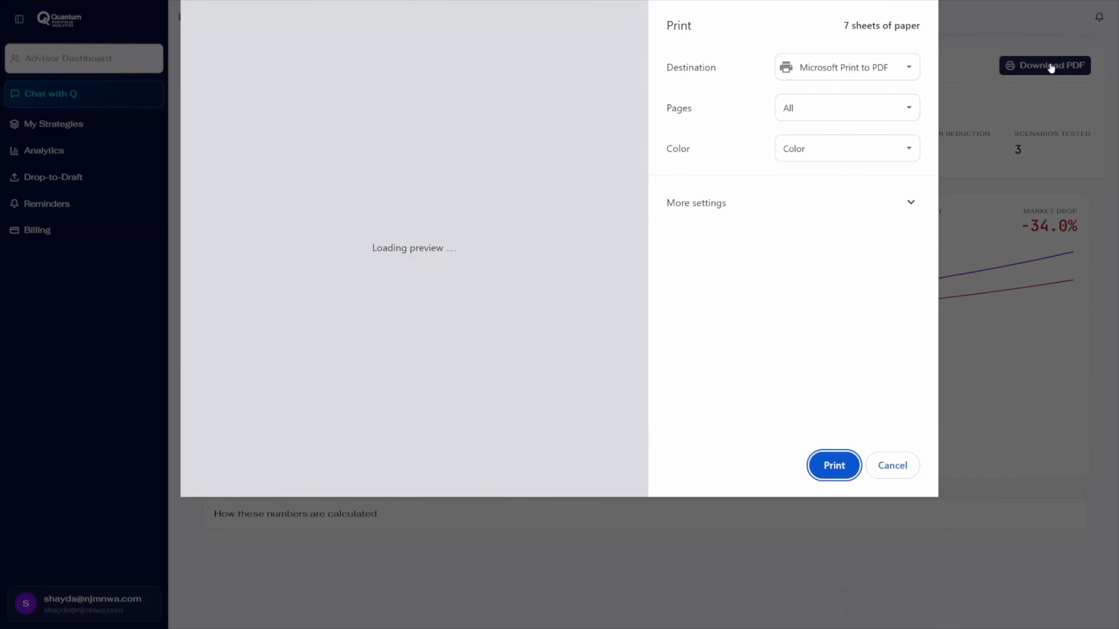
{"action": "scroll", "coordinate": [562, 232], "scroll_direction": "down", "scroll_amount": 12}
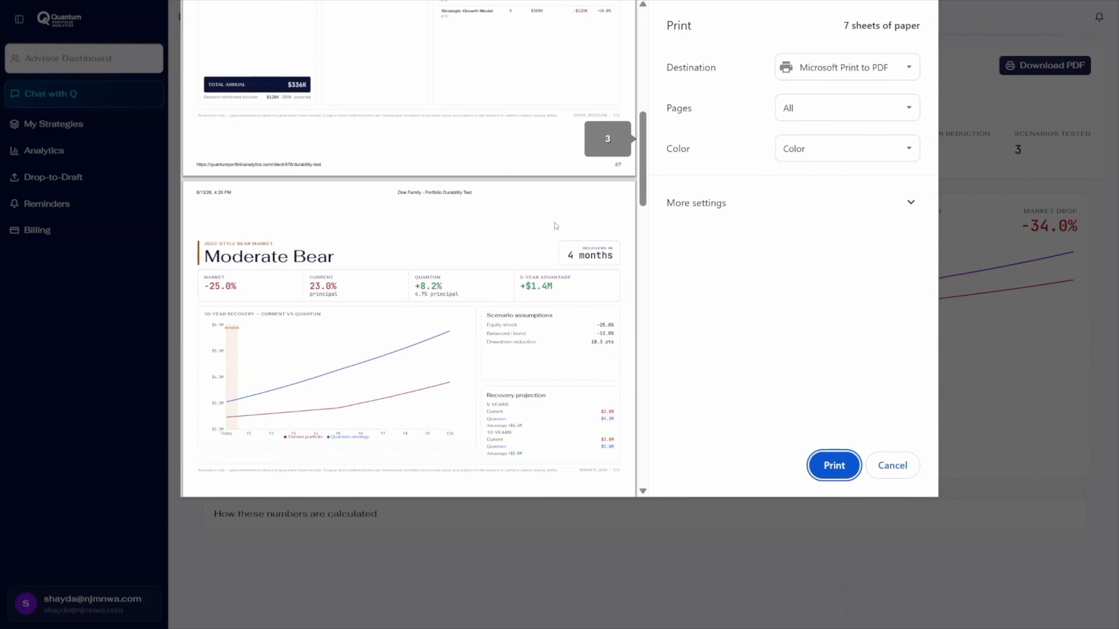
{"action": "scroll", "coordinate": [555, 225], "scroll_direction": "down", "scroll_amount": 18}
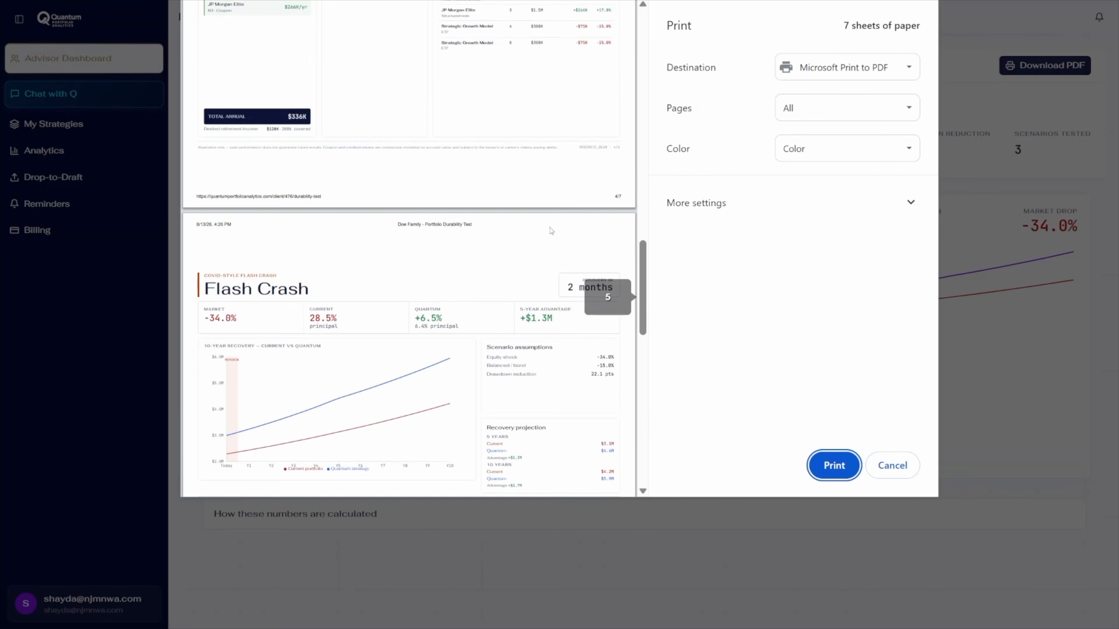